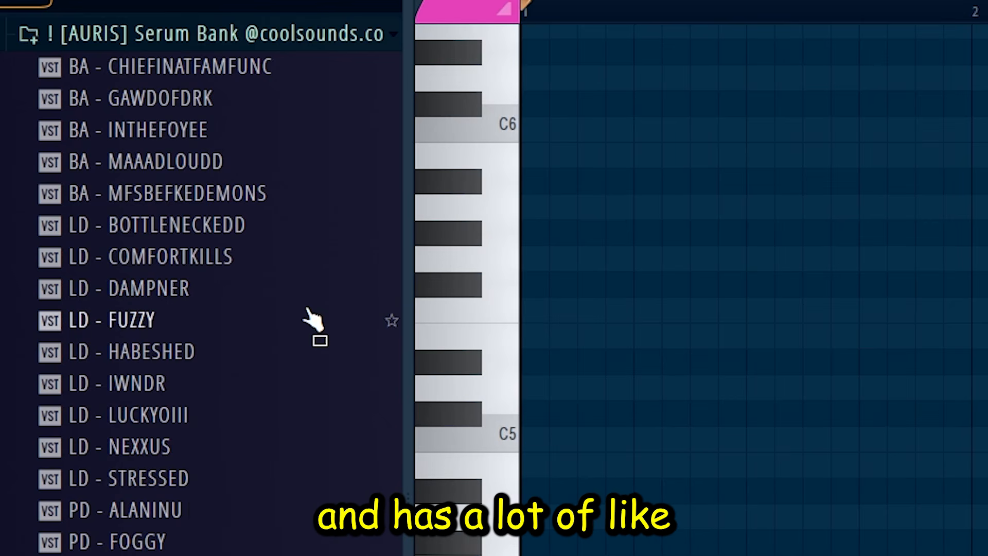
- Write a two-bar lead phrase with the LD - NEXXUS preset from a long D6 and F#6 note, and duplicate it to fill four bars
click(583, 447)
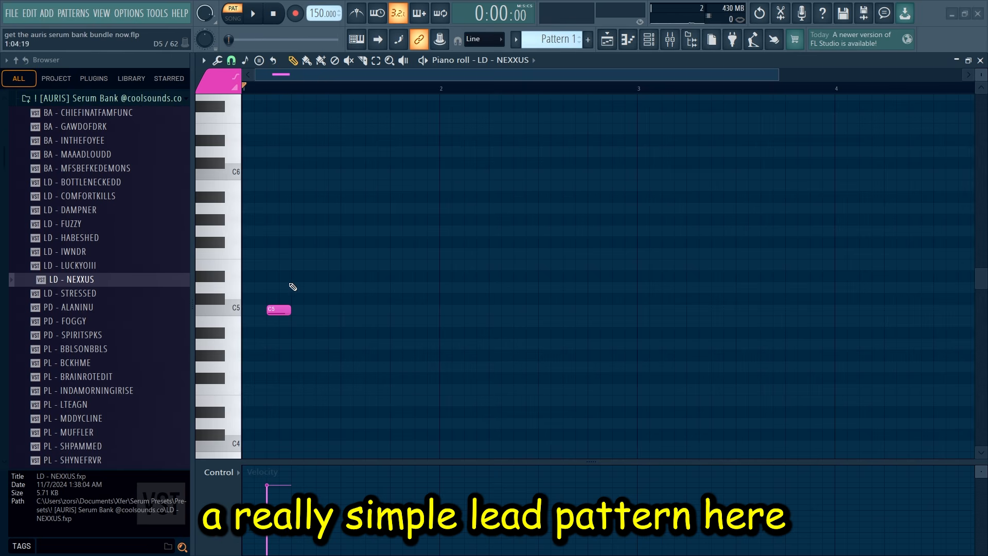
drag(270, 309, 240, 151)
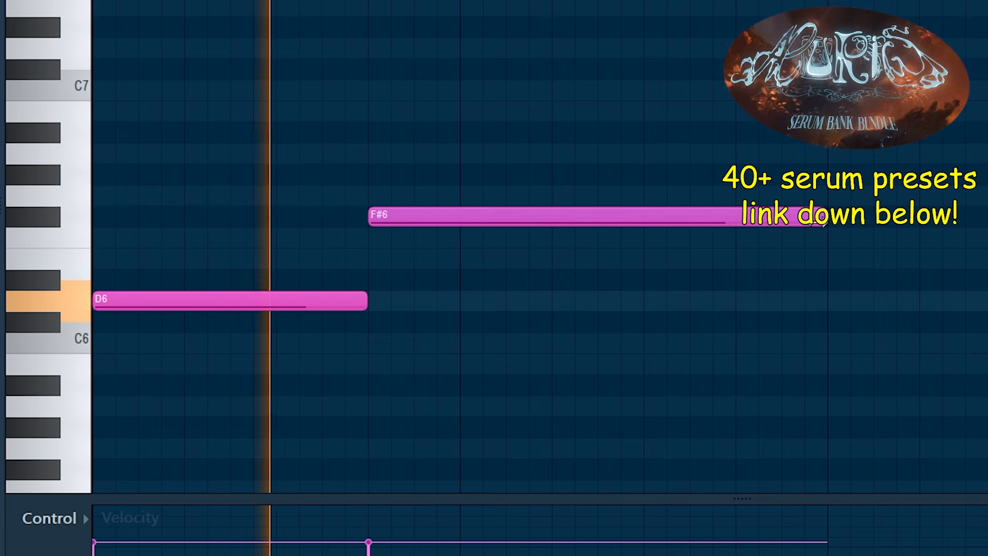
key(ctrl+b)
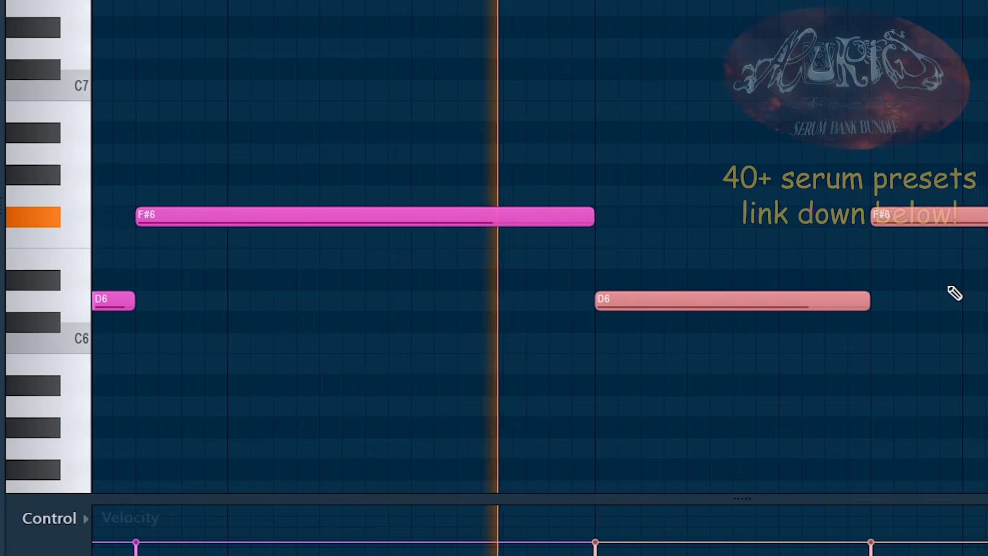
scroll(904, 259, down, 2)
click(299, 71)
right_click(298, 73)
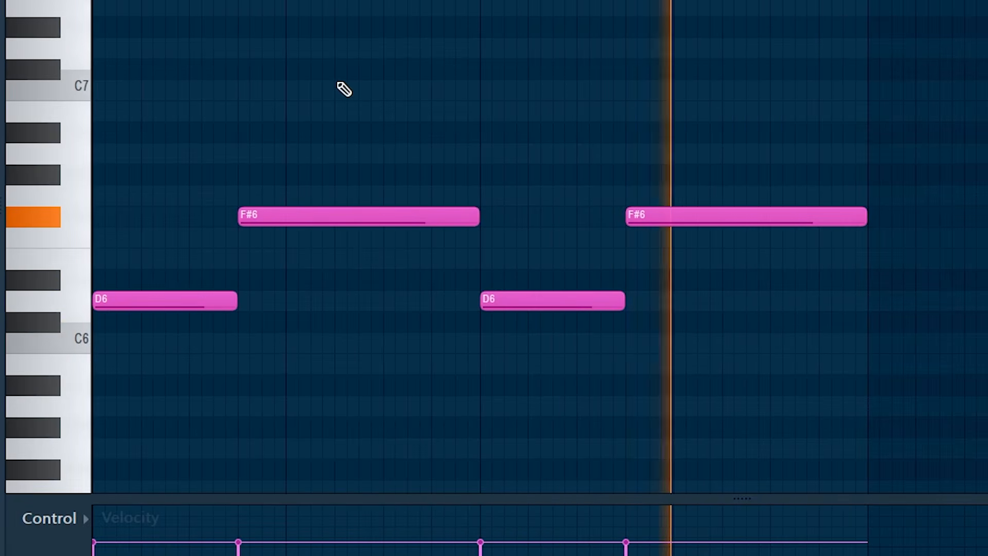
key(space)
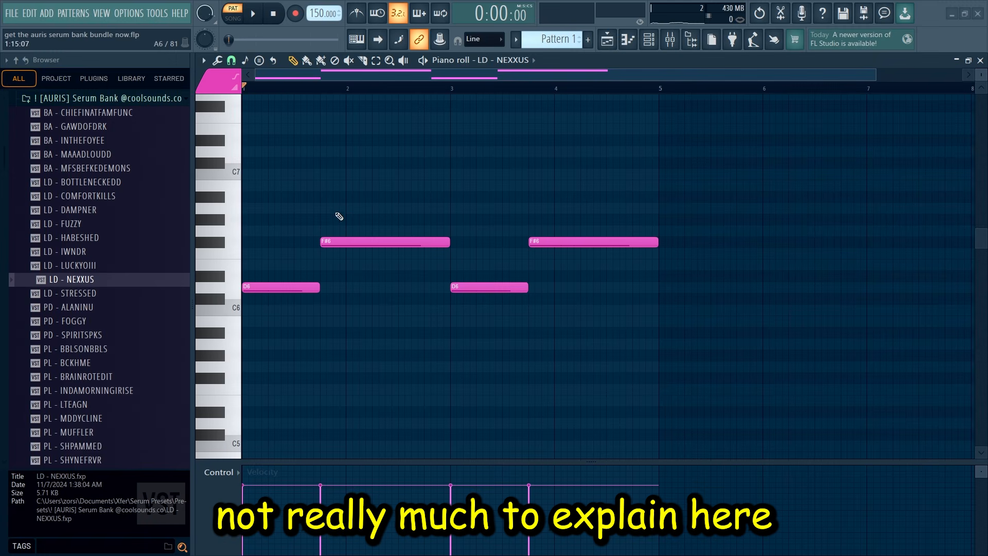
drag(330, 203, 450, 274)
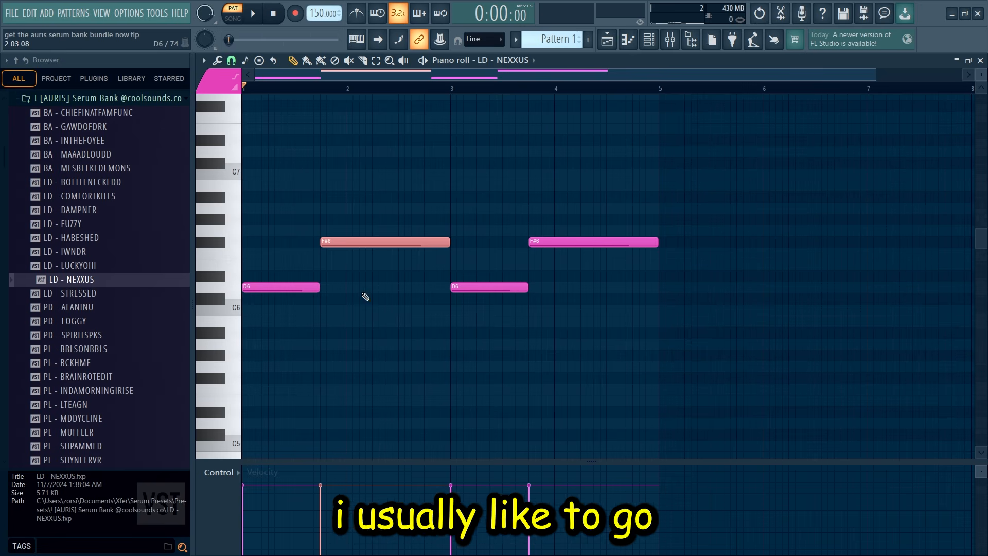
drag(355, 292, 432, 243)
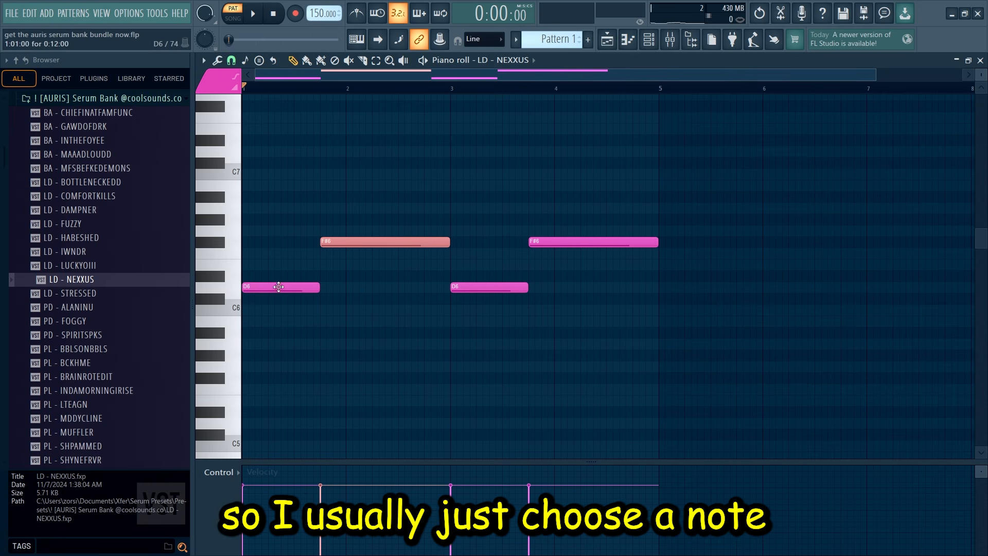
drag(270, 273, 315, 309)
- Clone the LD - NEXXUS channel to get a second Serum channel
drag(787, 20, 972, 175)
right_click(375, 164)
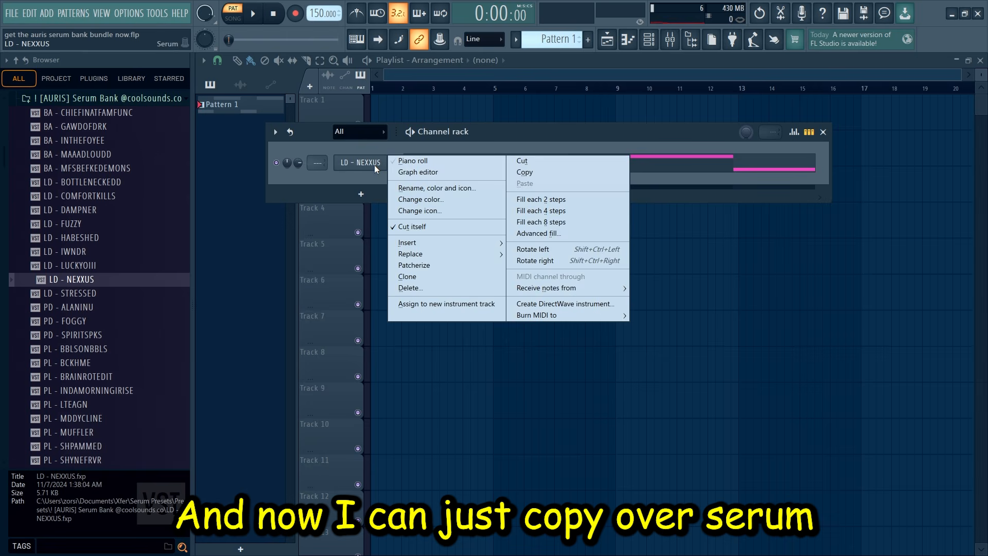
click(375, 165)
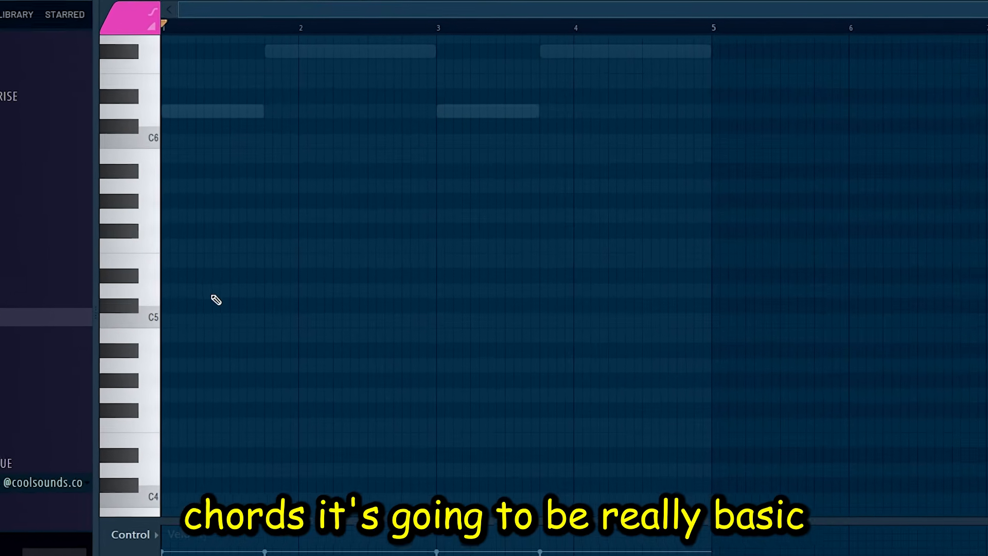
- Place a short D5 and F#5 chord at the start of the SY - GASPINGFRAIR pattern and repeat it for four consecutive chords
drag(177, 295, 139, 295)
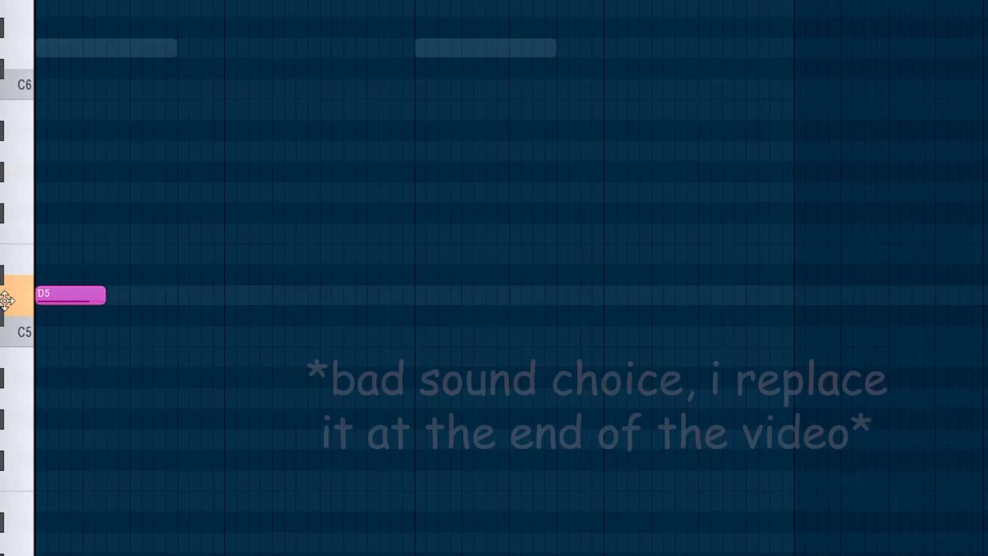
drag(5, 300, 3, 306)
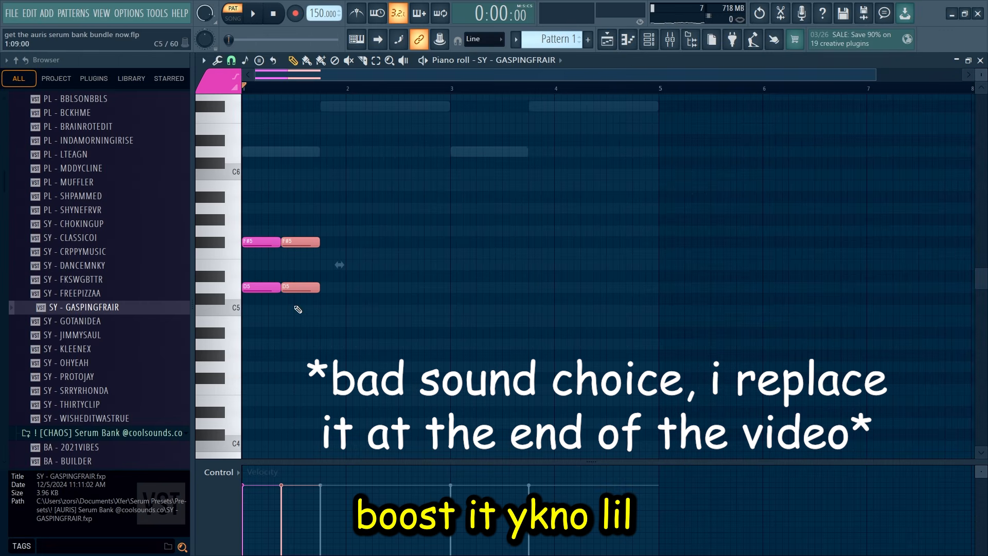
scroll(314, 322, up, 2)
key(ctrl+b)
key(ctrl+b)
key(space)
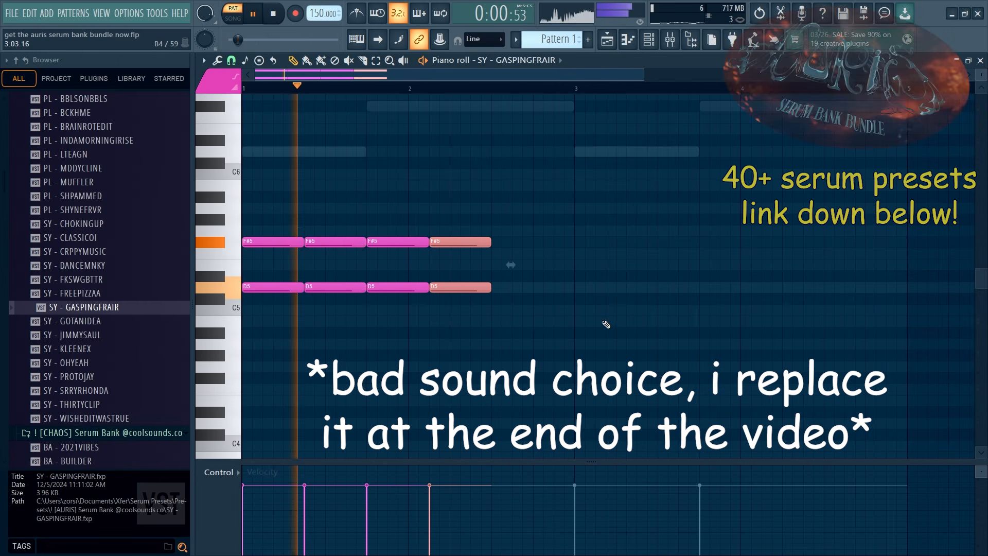
- Add E5 and F#5 variation notes in bar 2, ending the F#5 at the bar line, and duplicate the phrase into bars 3 and 4
click(556, 242)
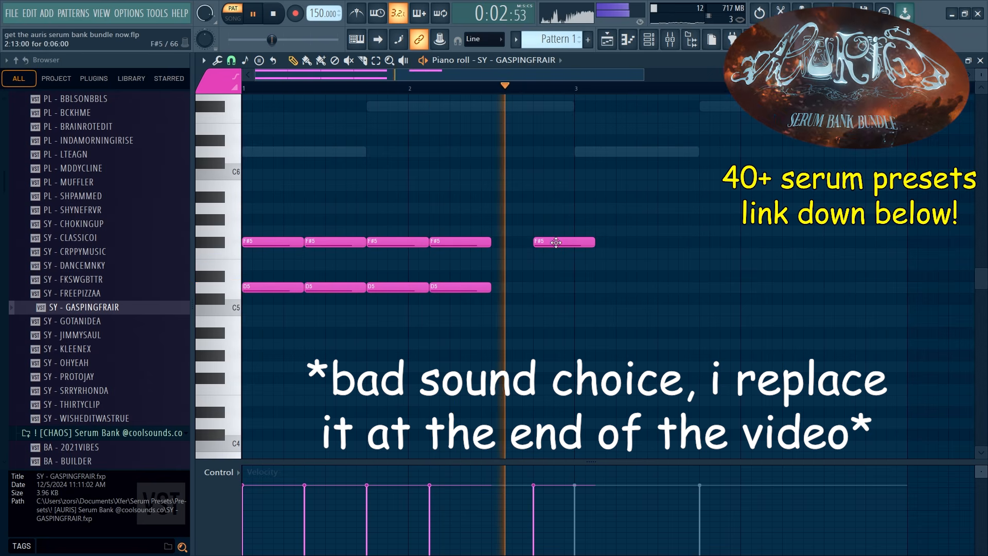
drag(594, 242, 574, 242)
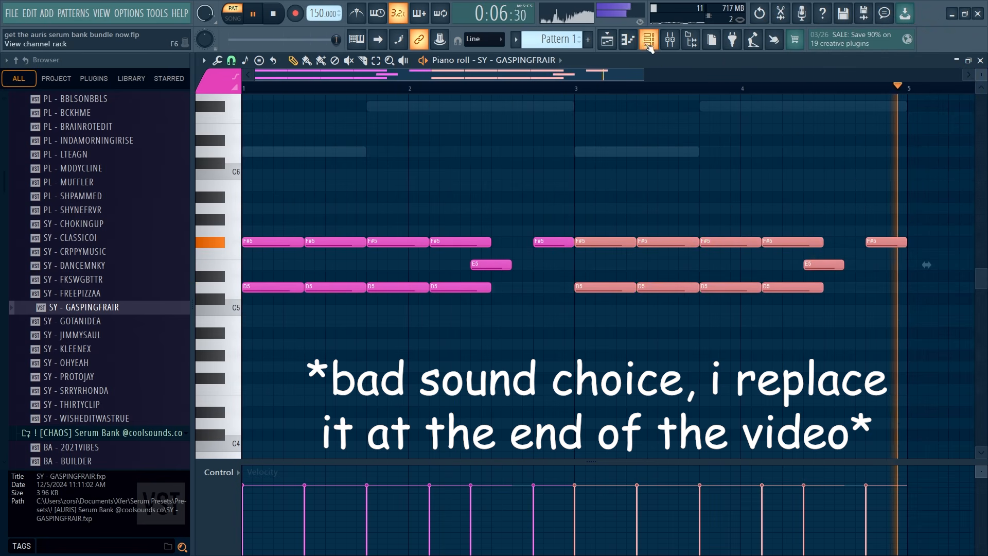
click(649, 46)
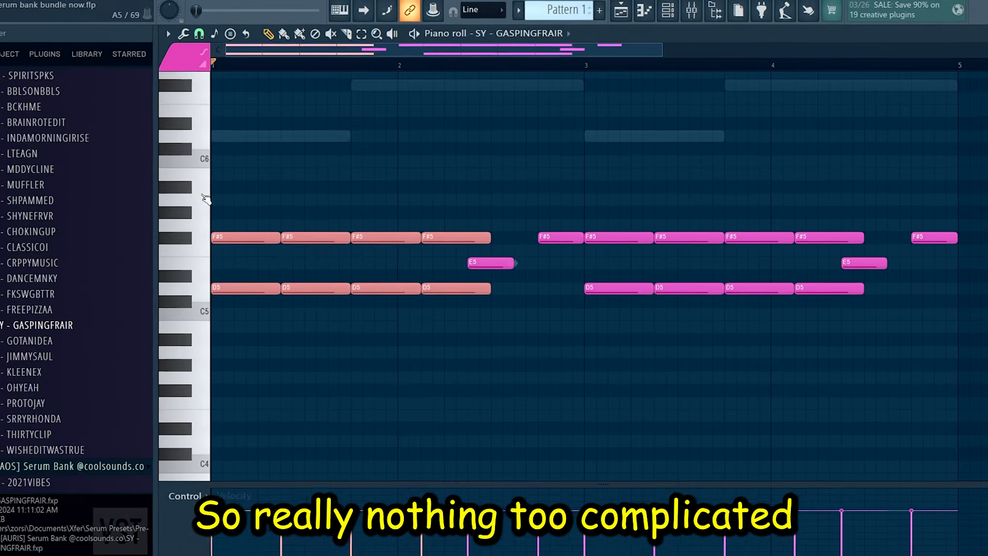
drag(268, 193, 422, 329)
drag(452, 329, 154, 177)
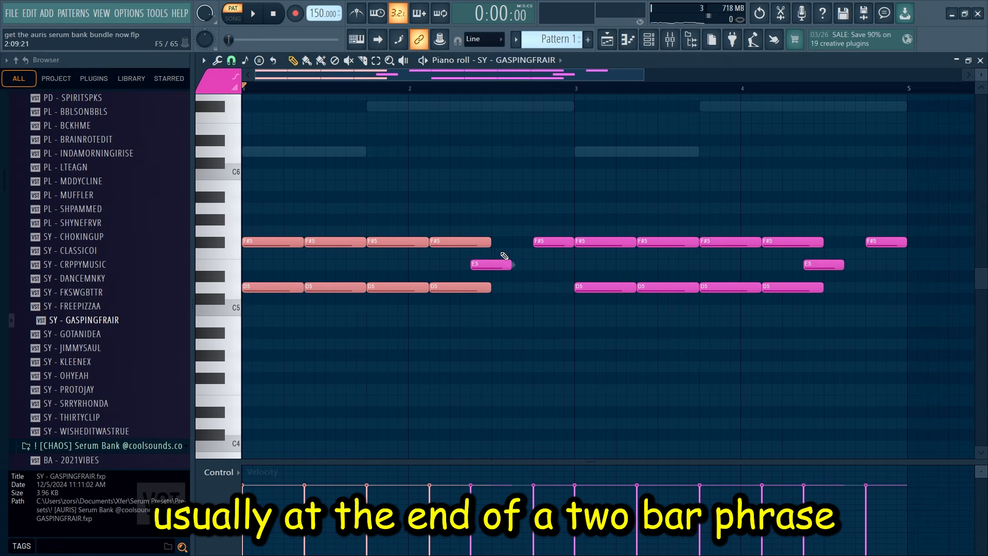
drag(498, 258, 530, 248)
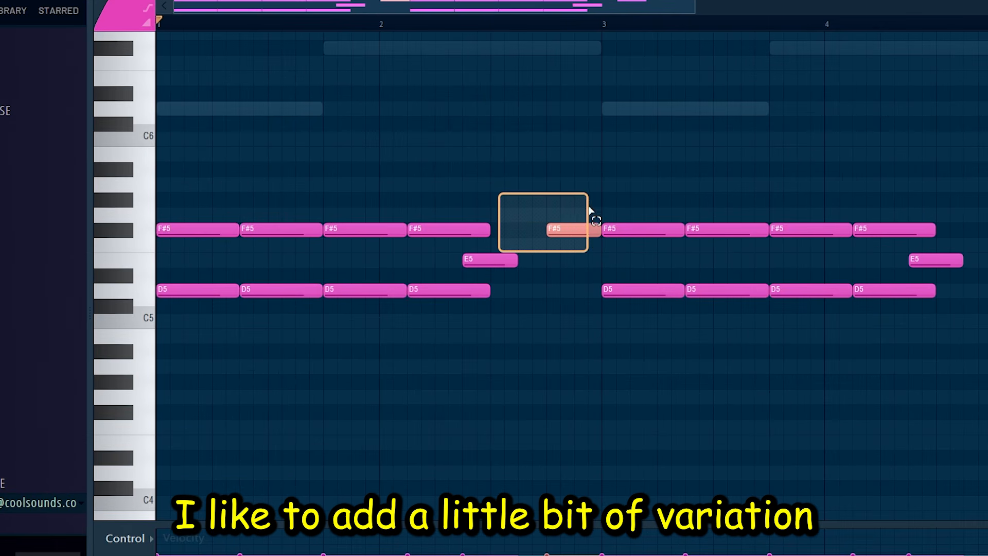
drag(589, 211, 589, 212)
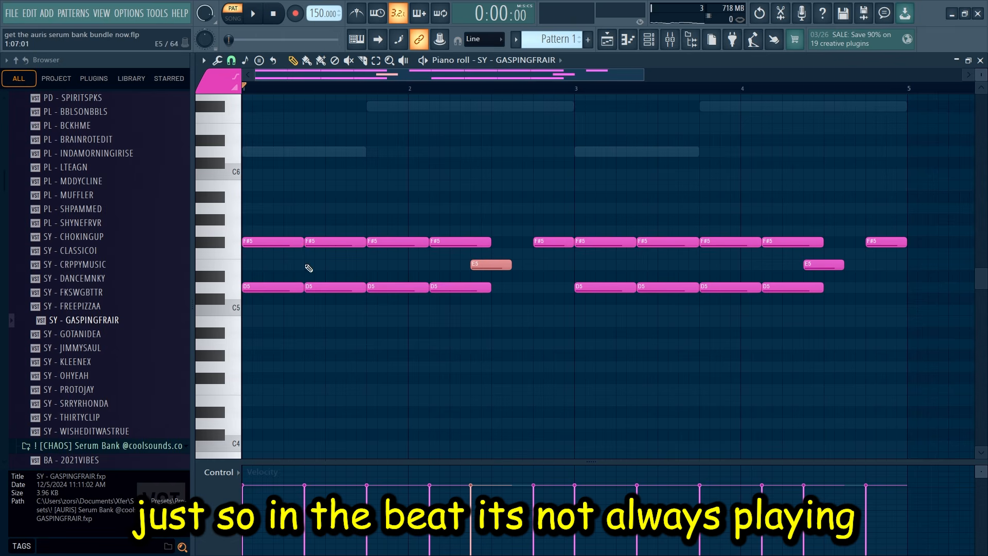
- Route the LD - NEXXUS and SY - GASPINGFRAIR channels to mixer insert 1
click(670, 39)
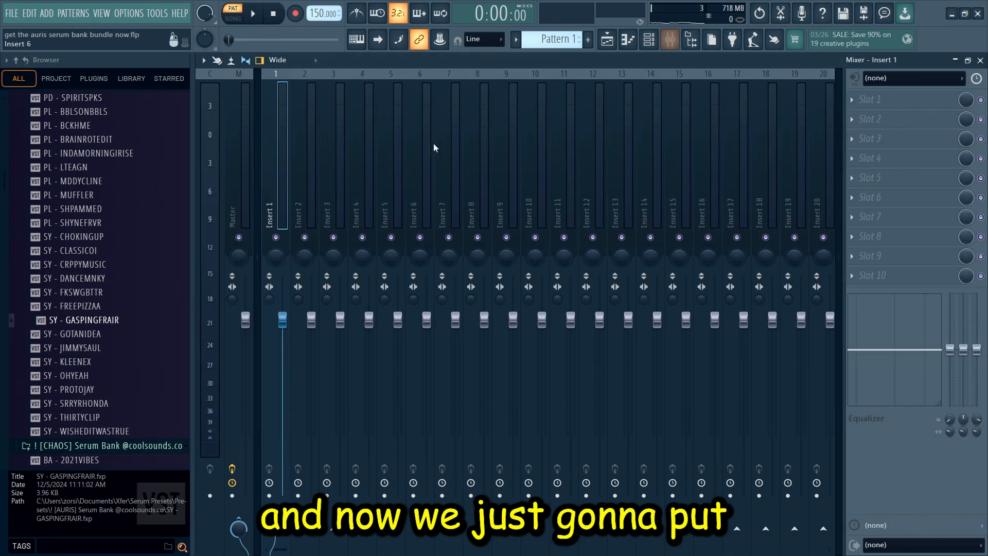
click(654, 44)
scroll(312, 164, up, 1)
scroll(315, 176, up, 1)
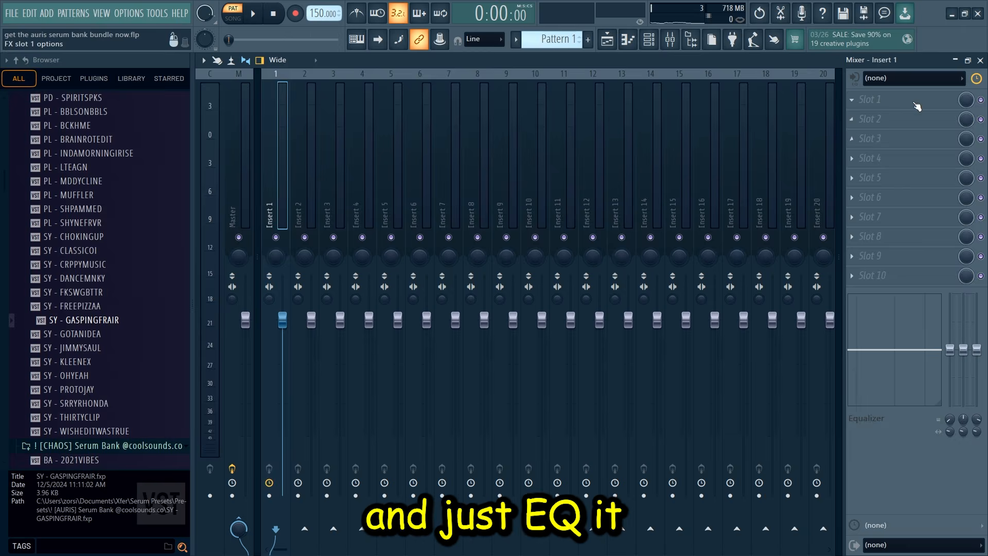
- Add Fruity Parametric EQ 2 to the first effect slot of Insert 1 and raise the low-cut frequency of the 20Hz + 18kHz cut preset
click(869, 99)
mouse_move(869, 115)
click(692, 156)
drag(274, 275, 377, 278)
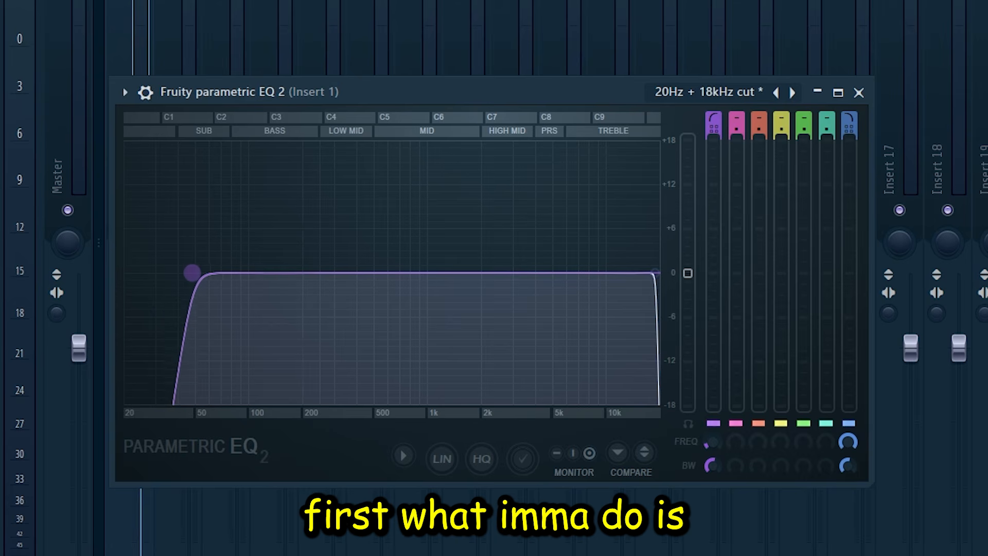
drag(292, 272, 252, 272)
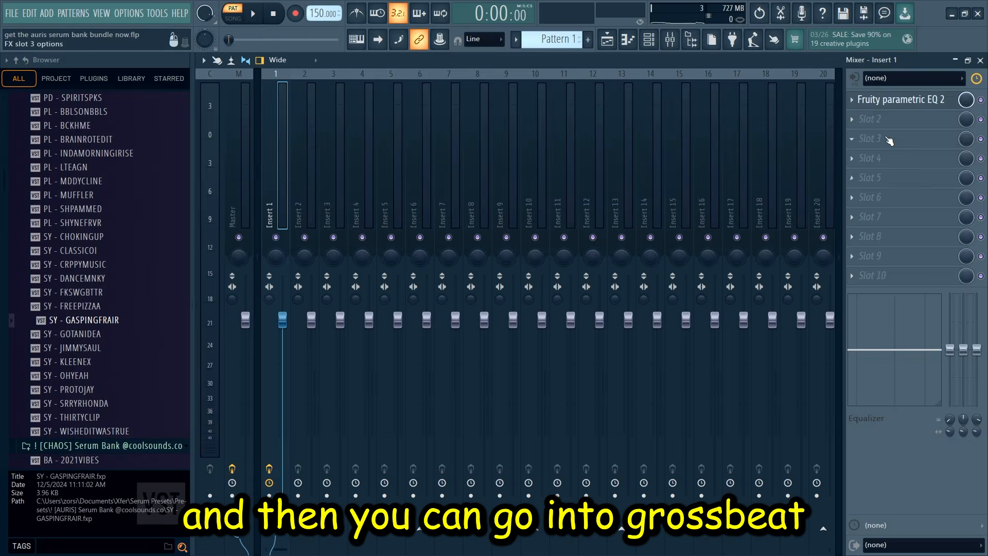
- Add Gross Beat to the second slot of Insert 1, load the AURIS Gross Beat Presets bank and use the AURIS15 time pattern
click(895, 118)
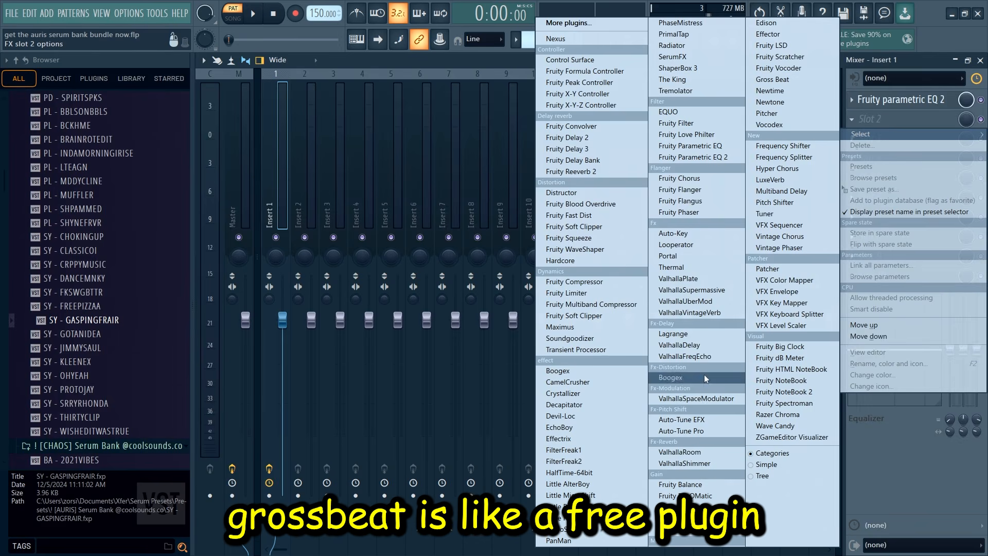
click(799, 78)
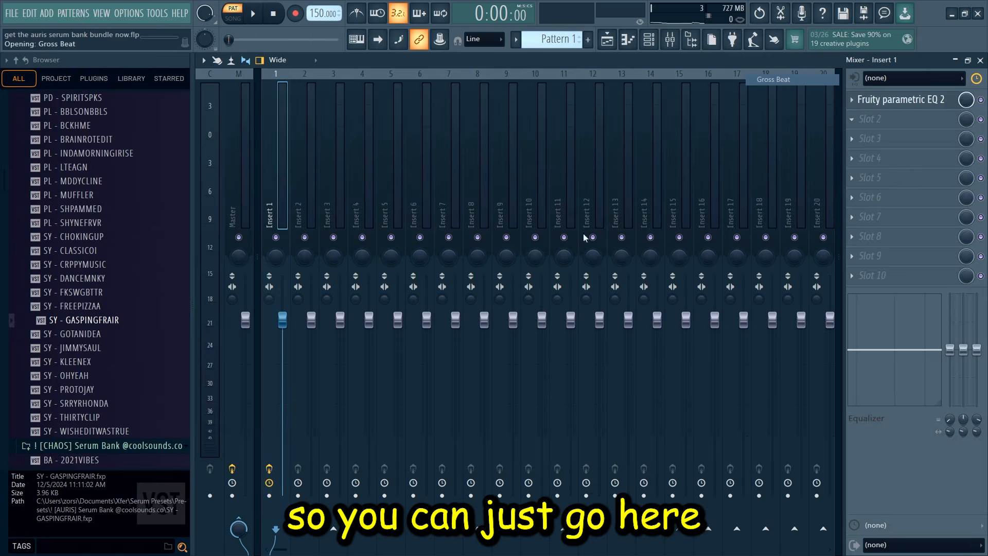
click(288, 190)
mouse_move(340, 237)
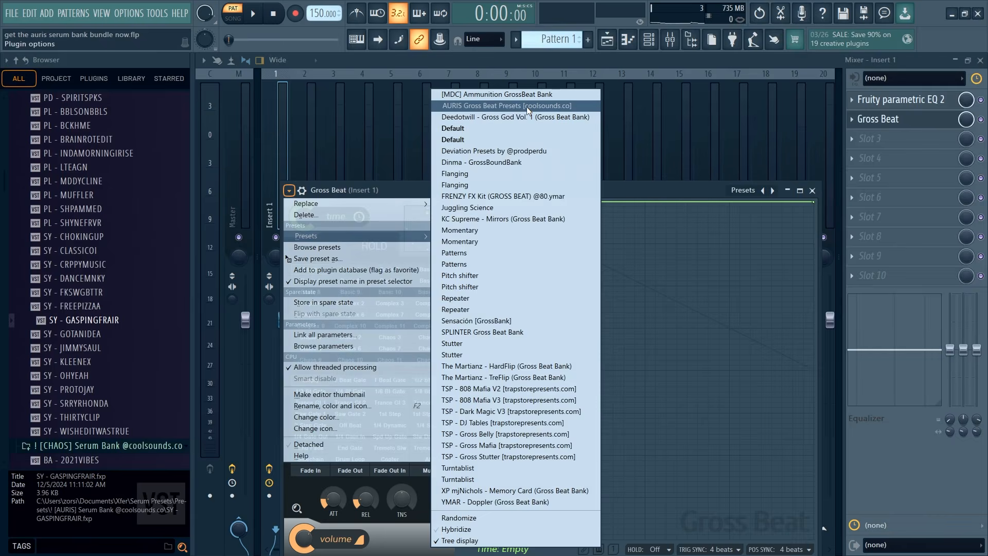
click(548, 68)
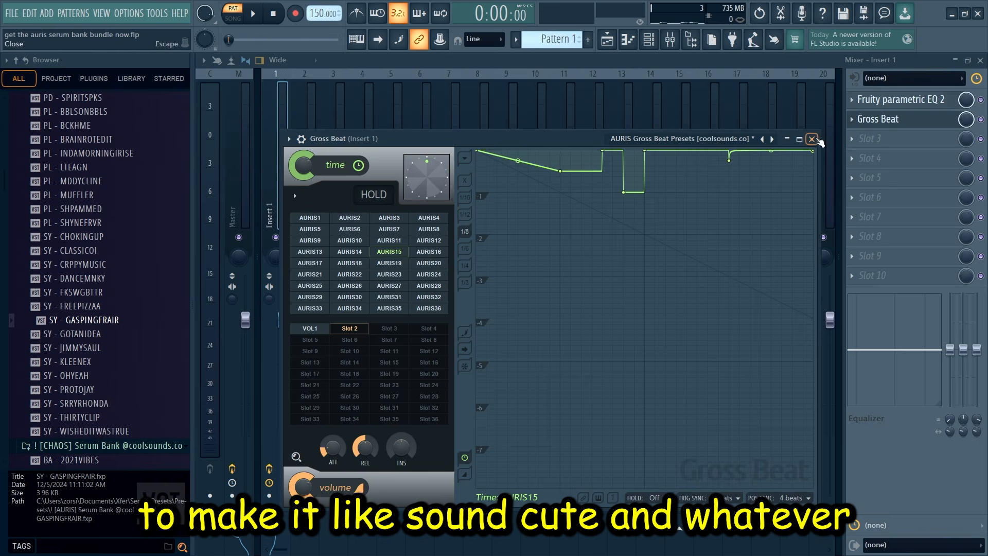
click(812, 139)
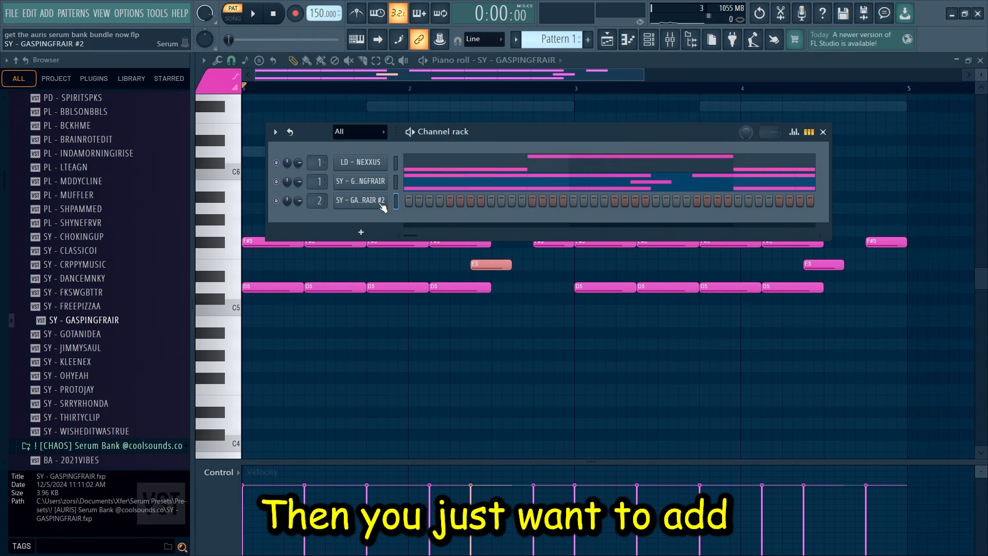
- Load the PL - PANS preset on the SY - GASPINGFRAIR #2 channel and place short D7 notes at the start of bars 1 and 3
right_click(363, 202)
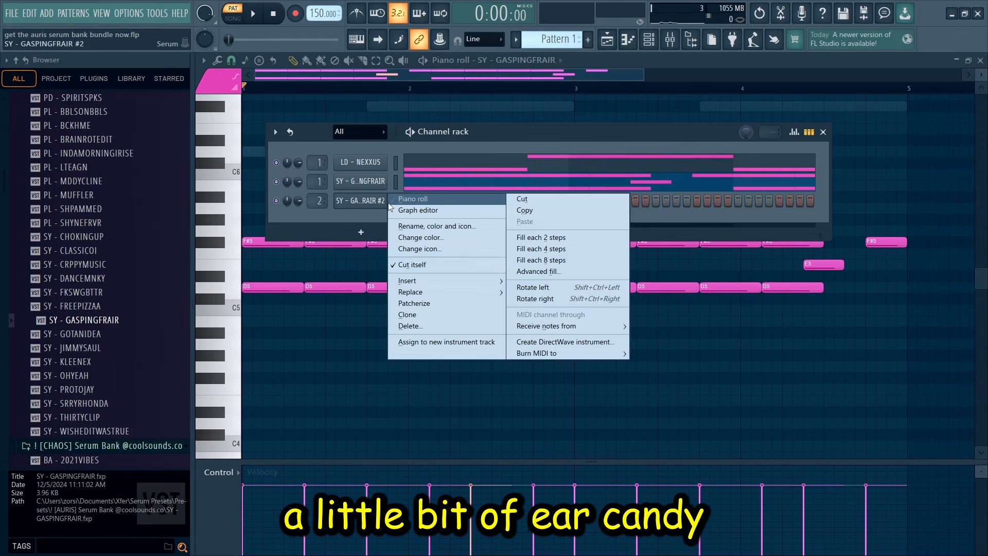
click(390, 206)
scroll(137, 276, up, 6)
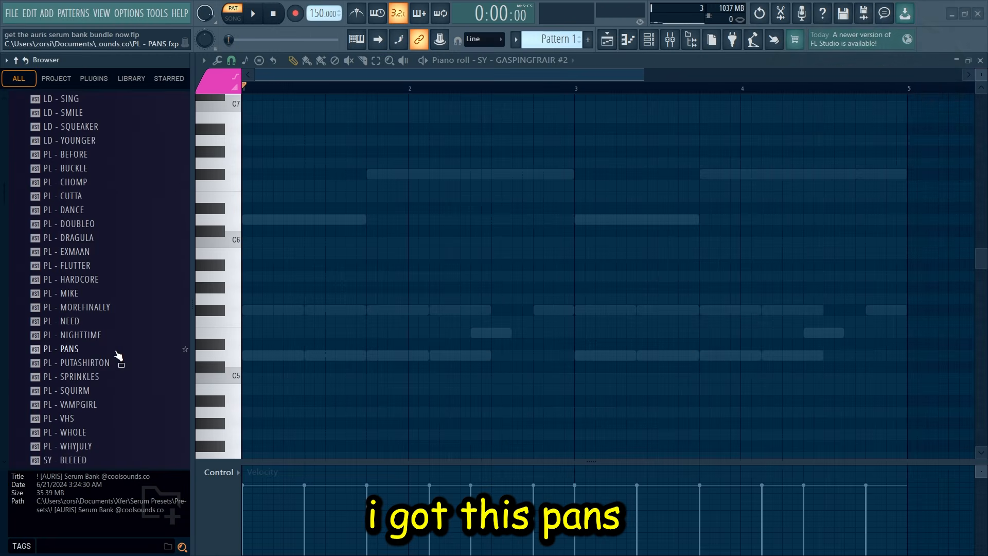
drag(86, 352, 331, 328)
drag(279, 177, 331, 203)
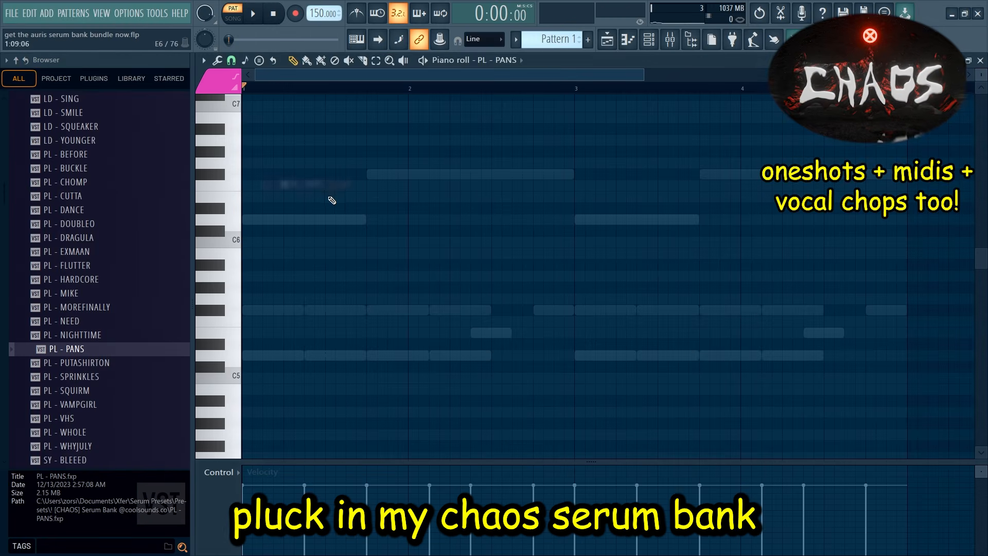
click(274, 354)
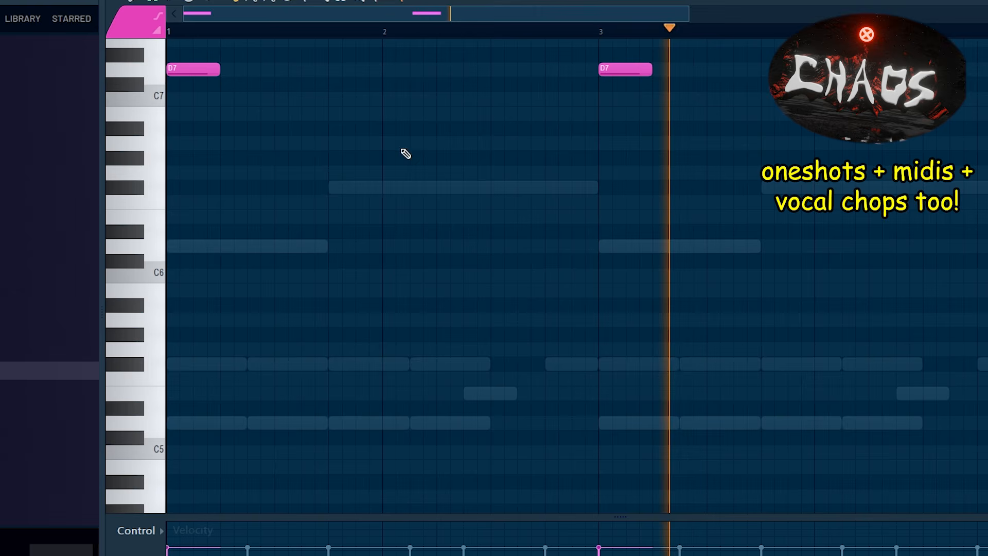
click(348, 156)
right_click(382, 158)
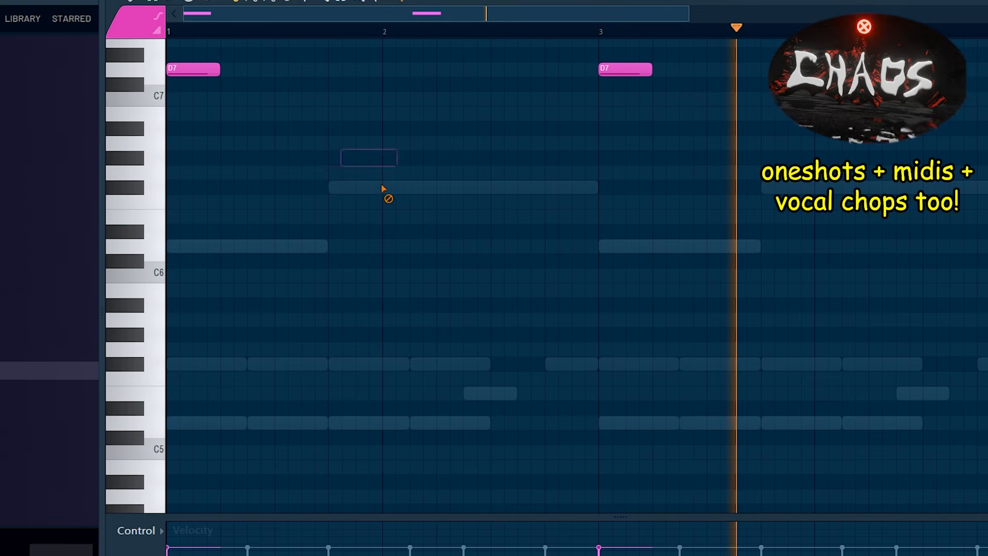
scroll(437, 200, up, 2)
click(439, 155)
right_click(445, 159)
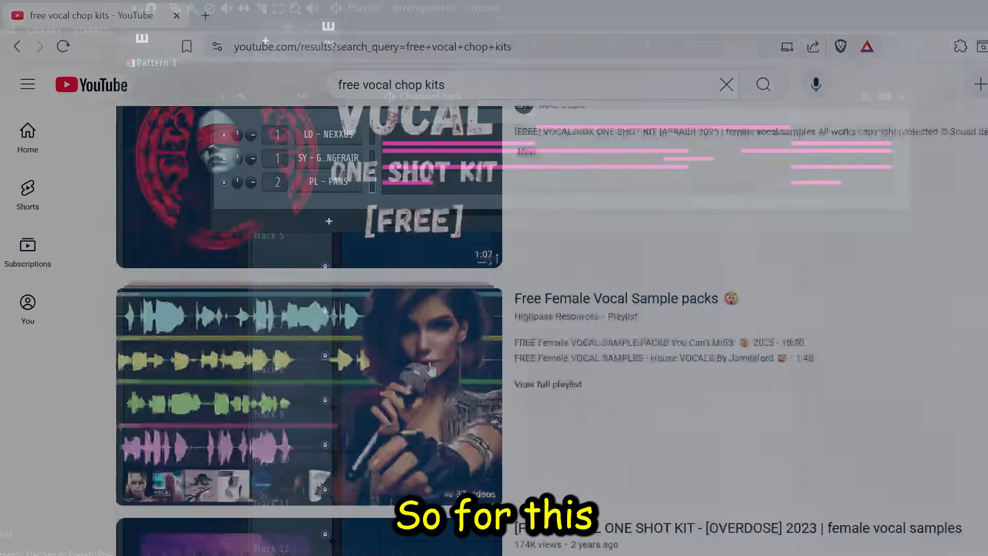
- Switch to the browser and look through the YouTube results for free vocal chop kits
scroll(432, 369, down, 10)
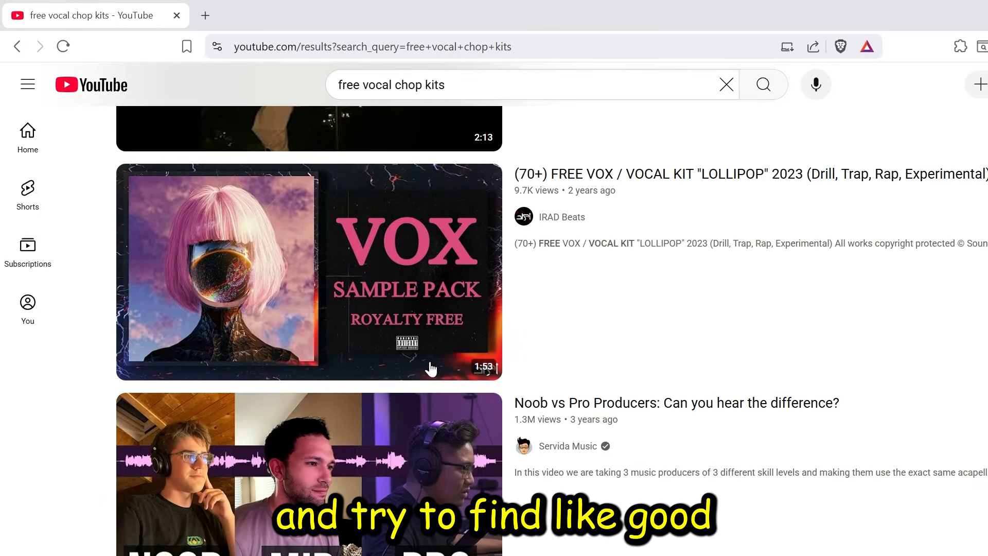
scroll(432, 368, up, 9)
scroll(432, 368, up, 5)
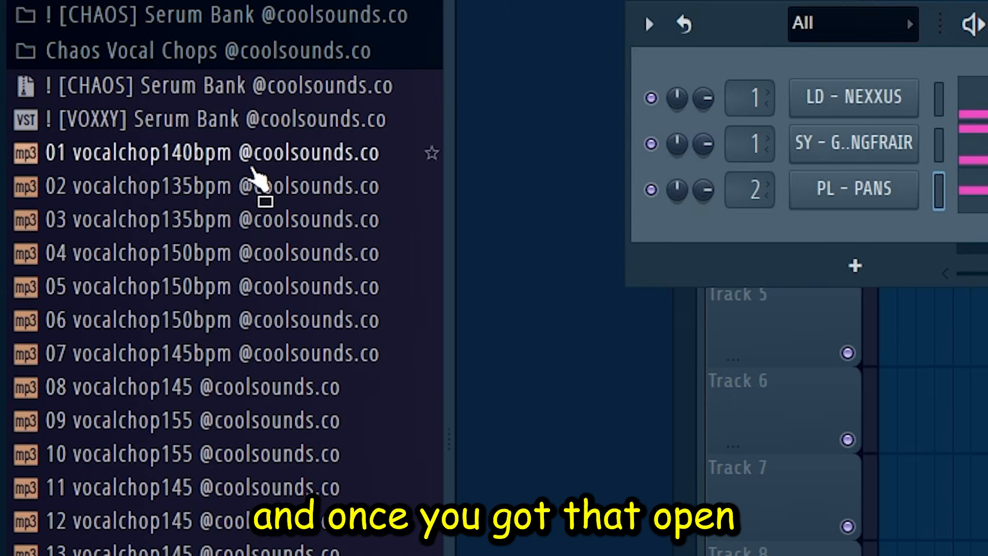
- Load the 33 vocalchop155 sample from the coolsounds vocal chops into a new sampler channel and normalize it
scroll(132, 196, down, 4)
scroll(206, 344, down, 1)
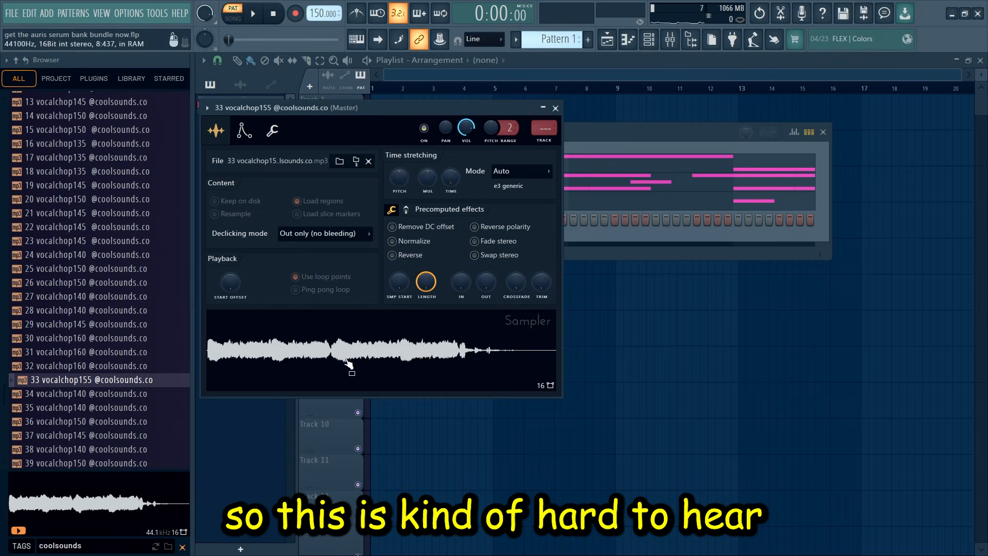
click(415, 245)
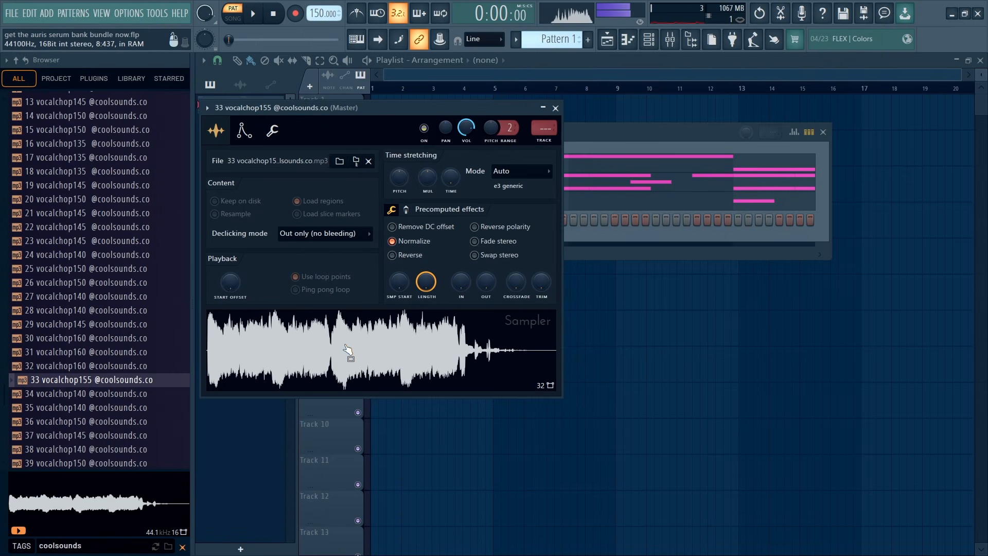
- Trigger the 33 vocalchop155 sample on its first step and raise its time-stretching pitch to fit the melody
key(F6)
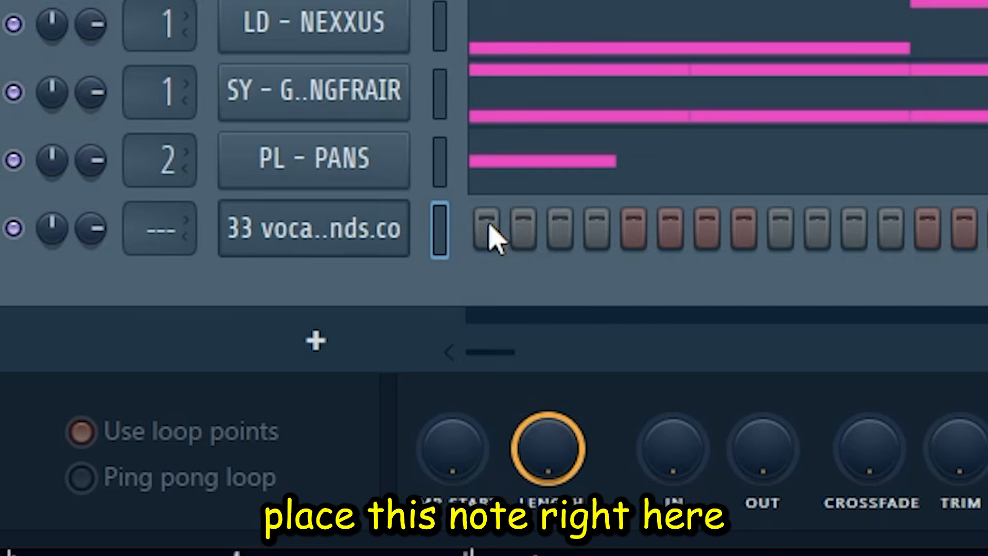
click(410, 220)
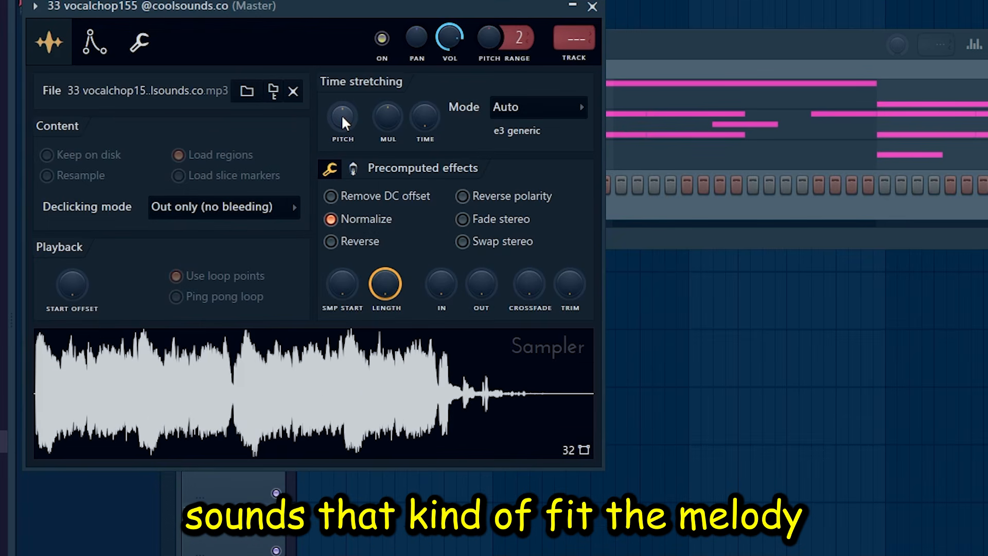
mouse_move(341, 114)
mouse_down()
mouse_move(343, 106)
mouse_move(348, 117)
mouse_up()
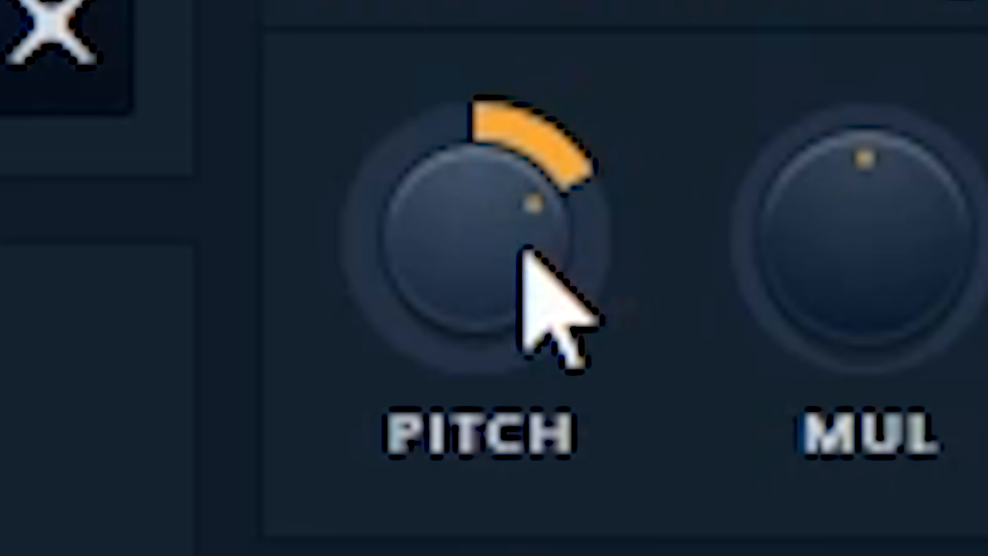
drag(524, 250, 523, 227)
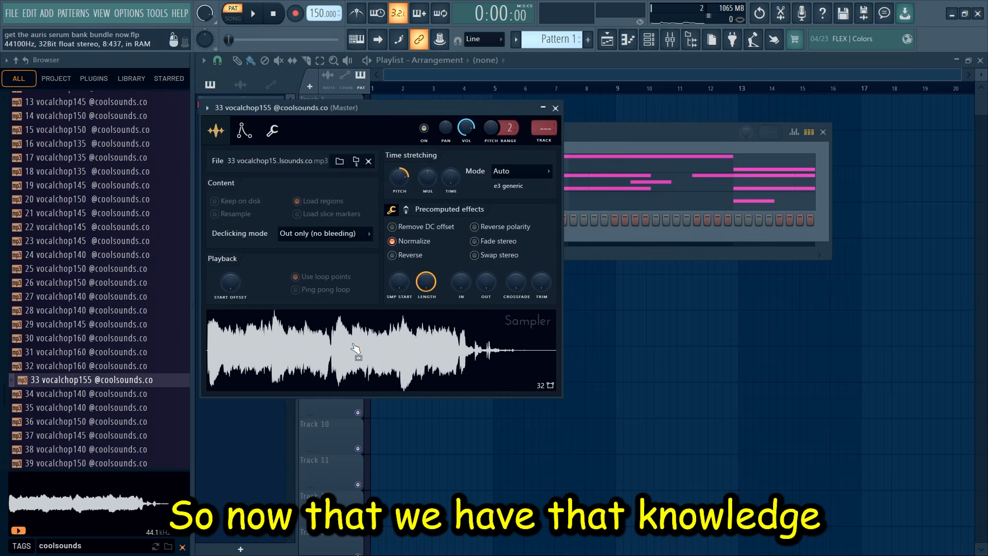
- Open the vocal chop sample in a new Slicex channel and raise its master pitch to about 0.75
right_click(372, 318)
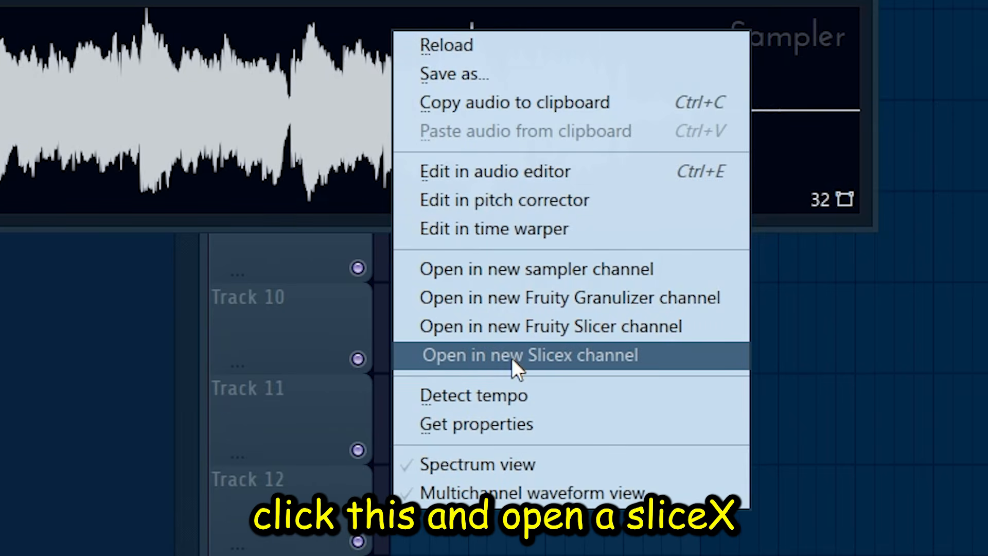
click(511, 357)
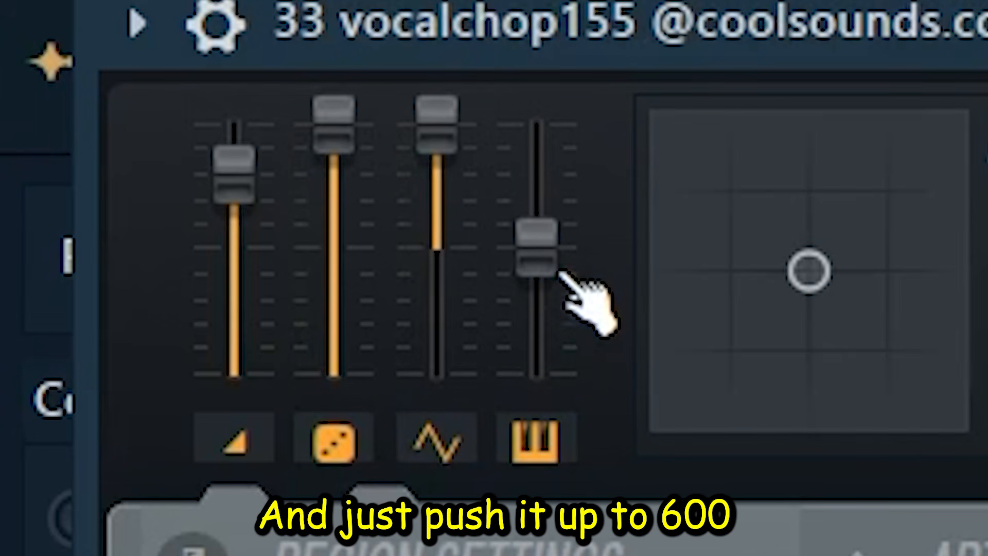
drag(536, 247, 536, 188)
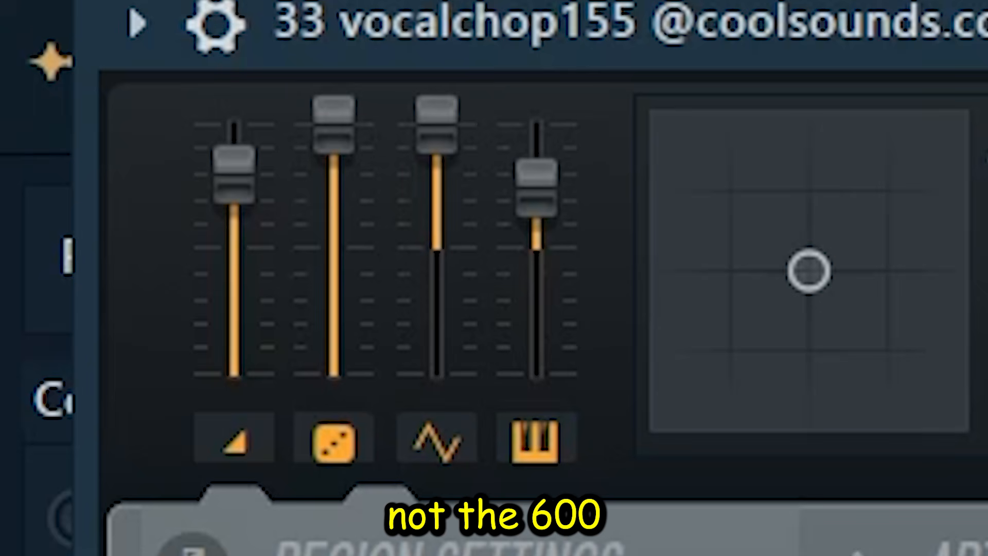
right_click(535, 193)
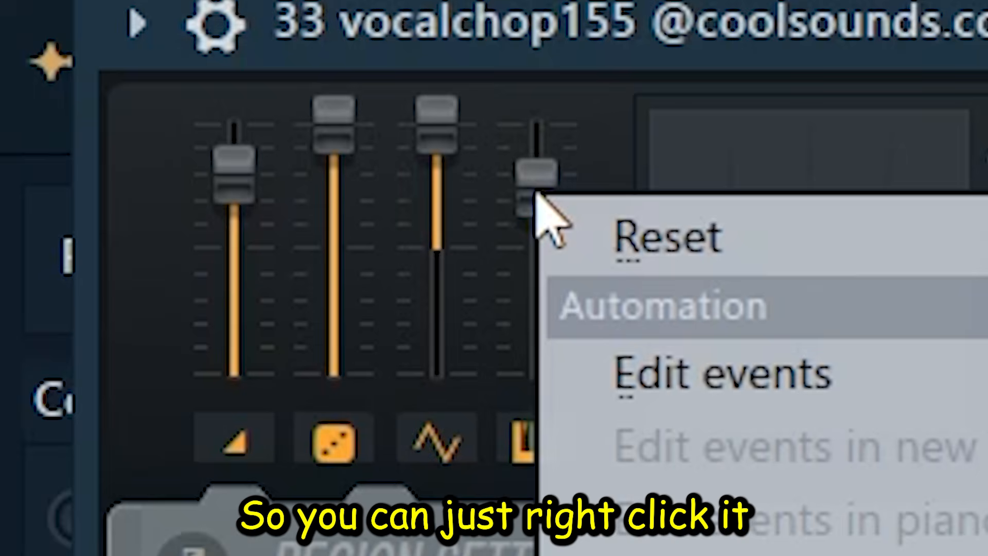
click(556, 220)
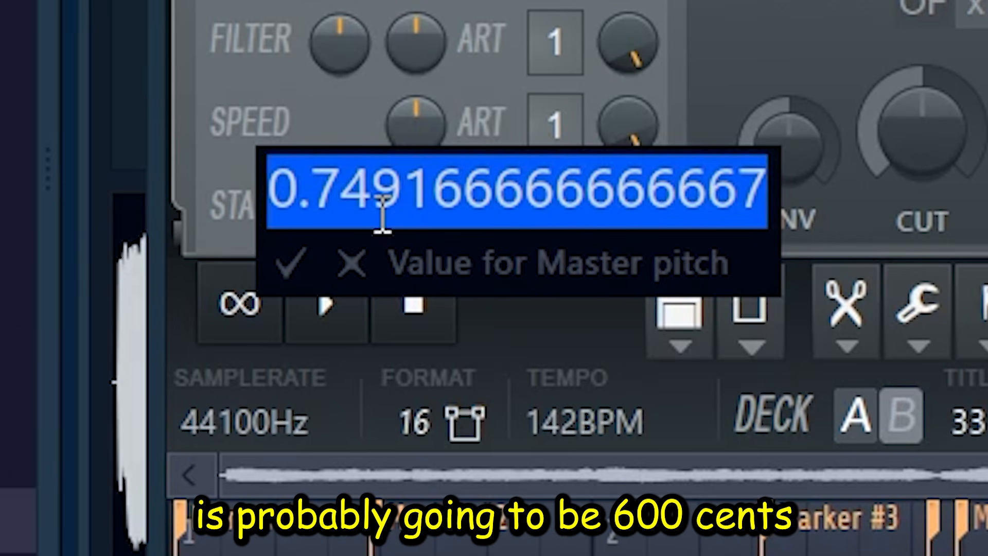
text(0)
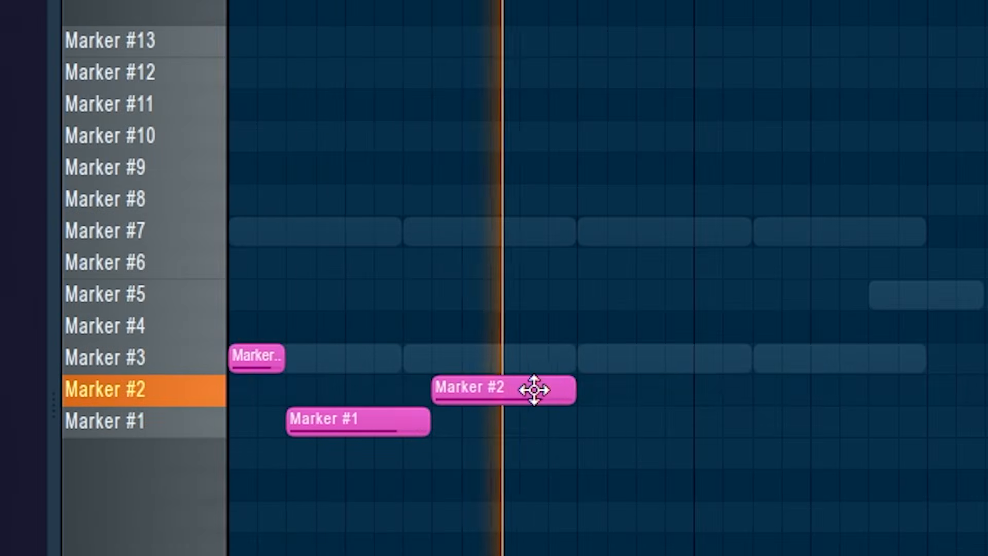
- Move the third slice note up to Marker #3 and place a Marker #6 note directly after it
drag(363, 299, 364, 287)
click(592, 412)
right_click(591, 412)
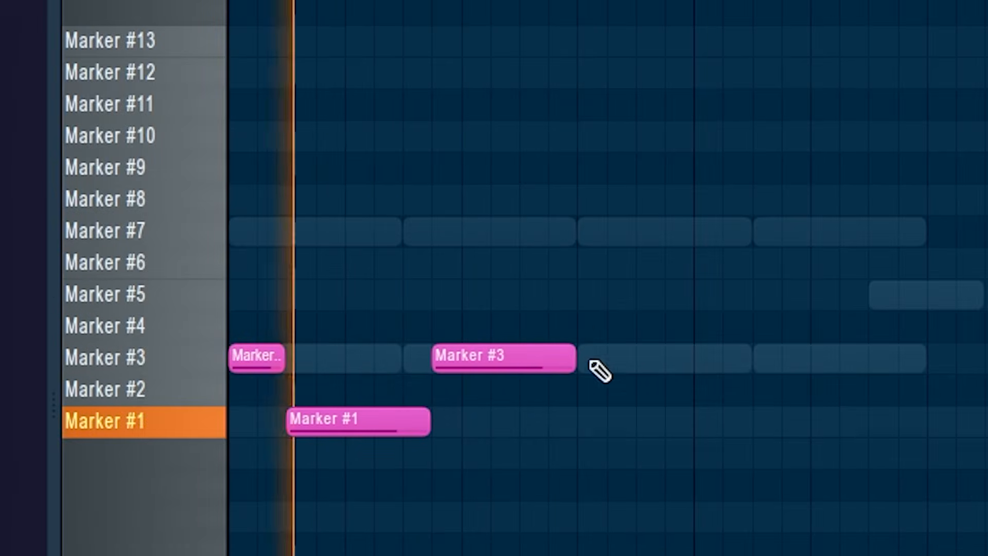
mouse_move(587, 297)
mouse_down()
mouse_move(581, 231)
mouse_move(585, 272)
mouse_up()
key(space)
- Remove the trial Marker #5 note and fill bar 2 with two Marker #2 notes followed by a Marker #3 note
click(844, 289)
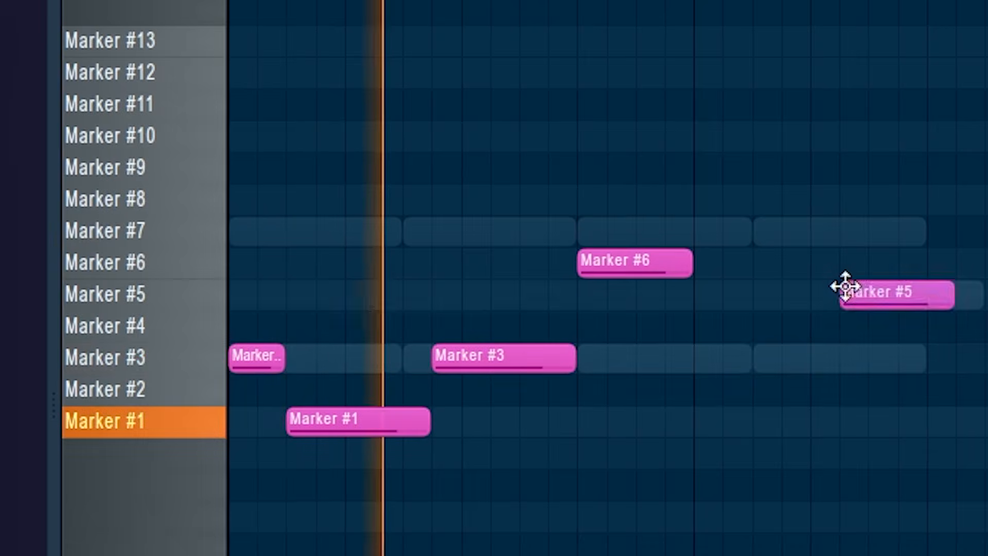
right_click(848, 291)
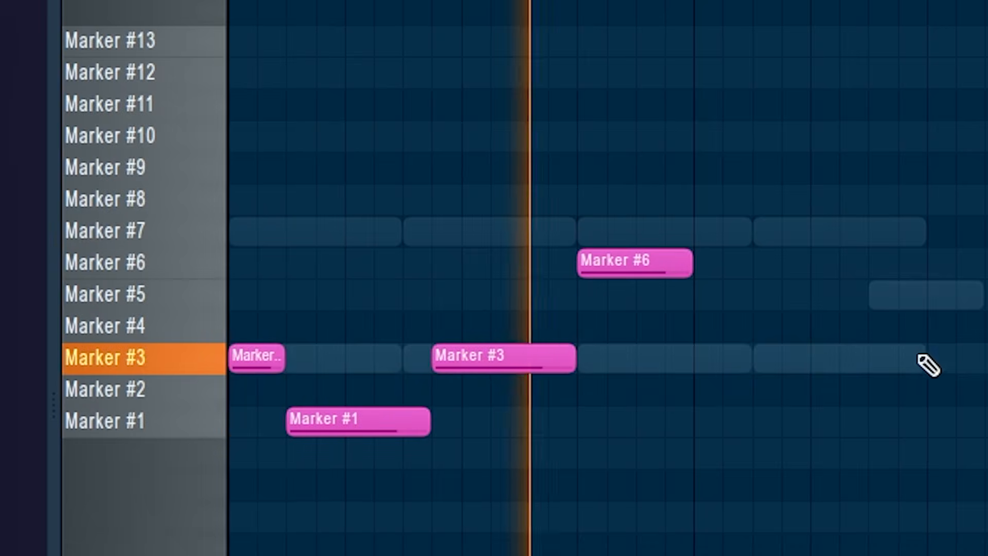
click(588, 297)
click(671, 321)
right_click(692, 321)
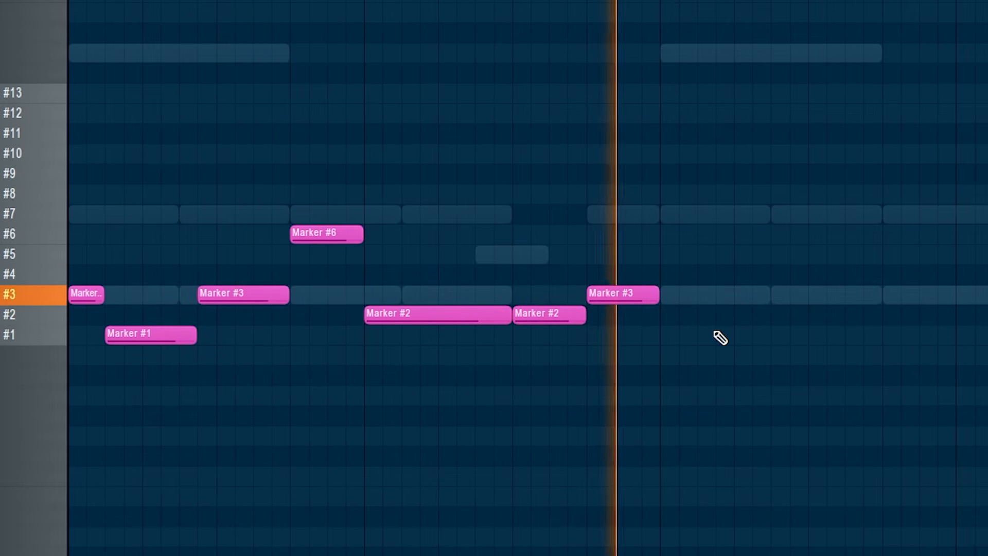
- Duplicate the two-bar slice pattern into bars 3 and 4 of the vocal chop piano roll
key(ctrl+v)
scroll(711, 322, down, 3)
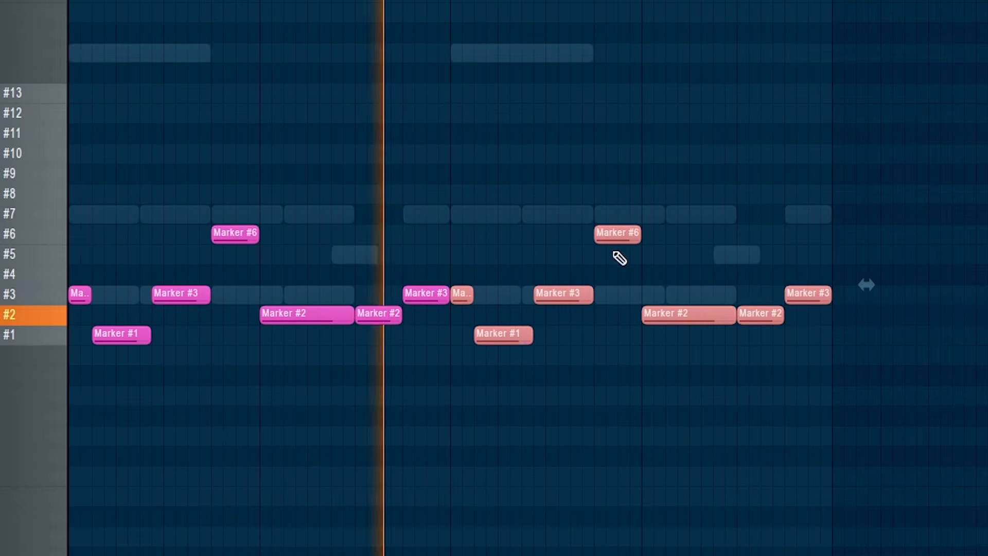
click(559, 133)
right_click(571, 135)
click(246, 174)
right_click(257, 175)
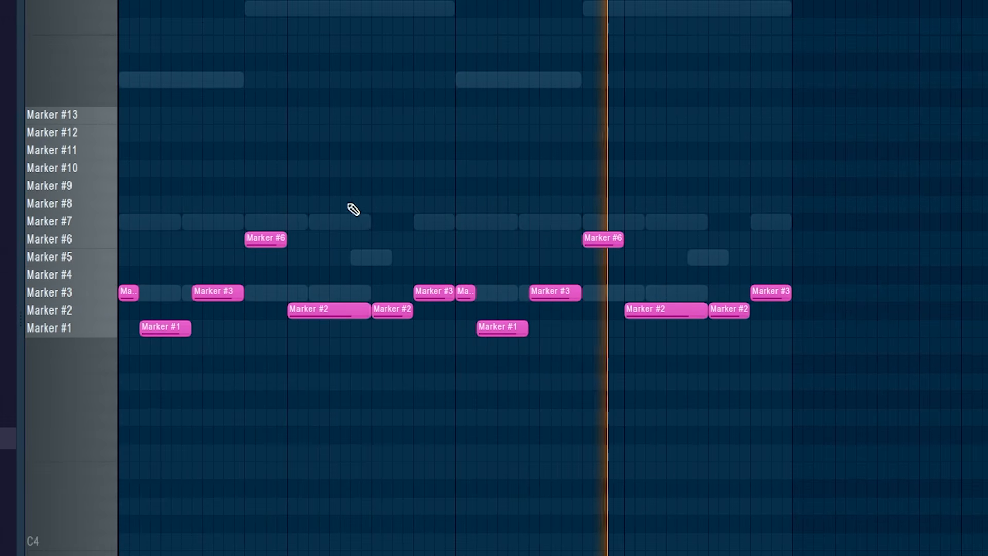
scroll(478, 225, up, 1)
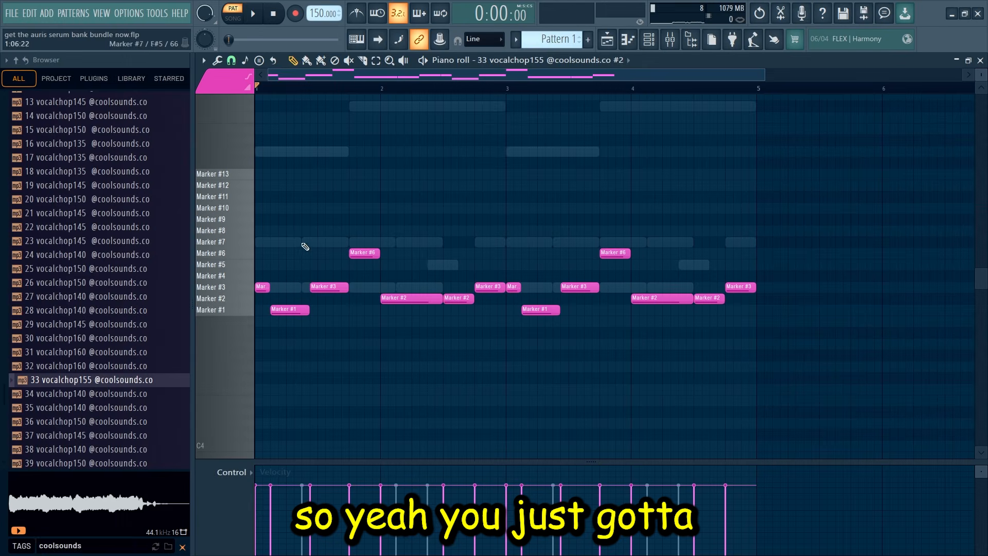
drag(476, 344, 205, 241)
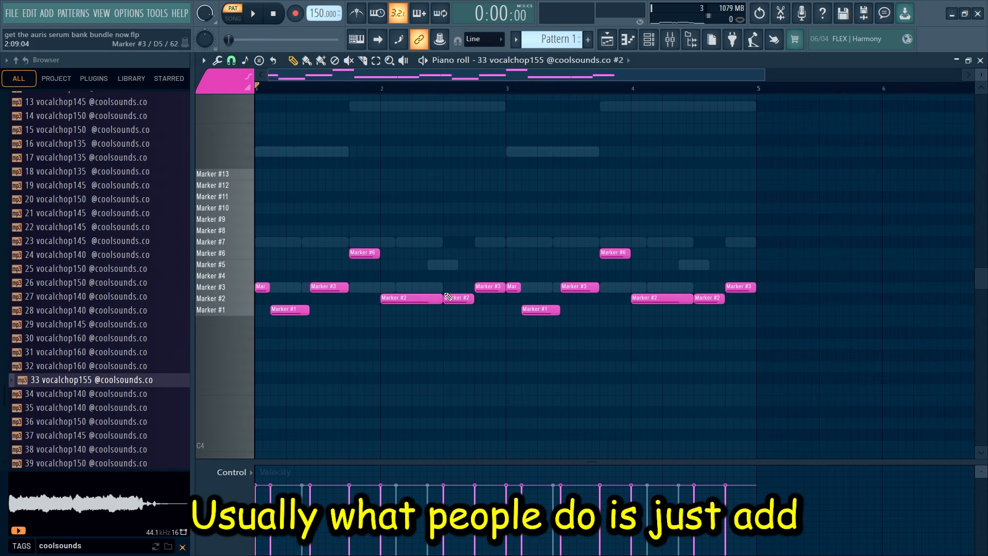
scroll(356, 356, up, 1)
drag(573, 78, 535, 93)
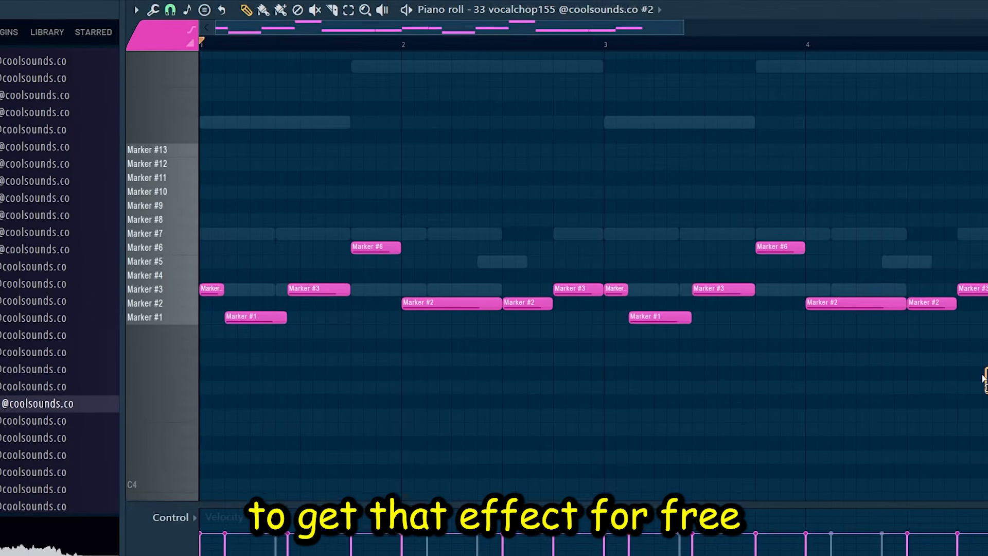
- On the vocal chop's Insert 3, cut the lows with Fruity Parametric EQ 2 and use the AURIS34 time pattern in Gross Beat
drag(895, 366, 183, 206)
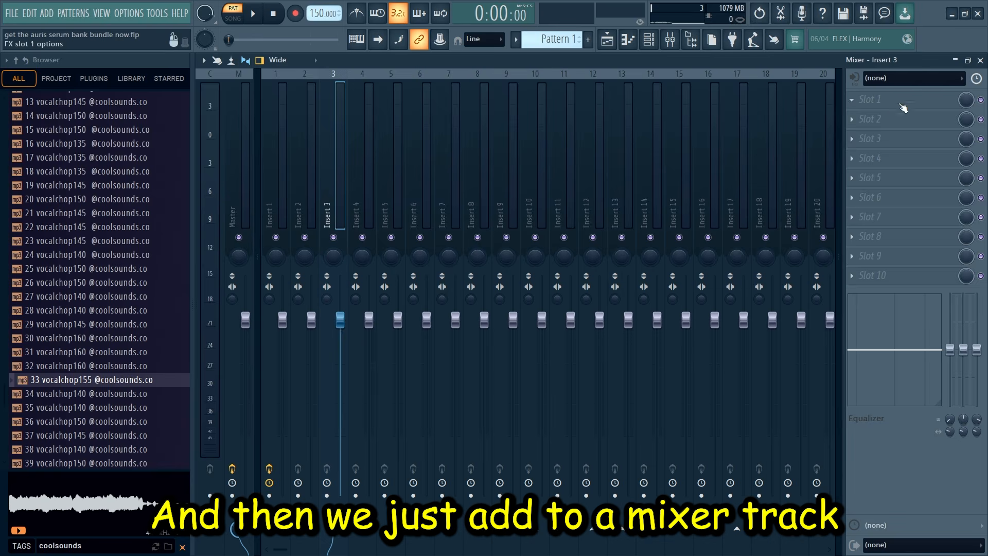
click(903, 108)
click(723, 159)
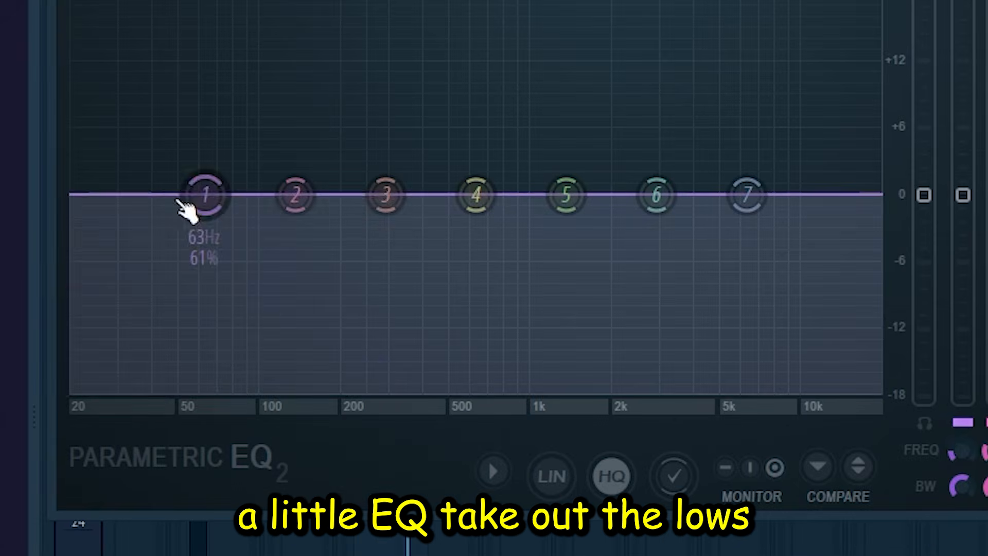
drag(186, 208, 373, 387)
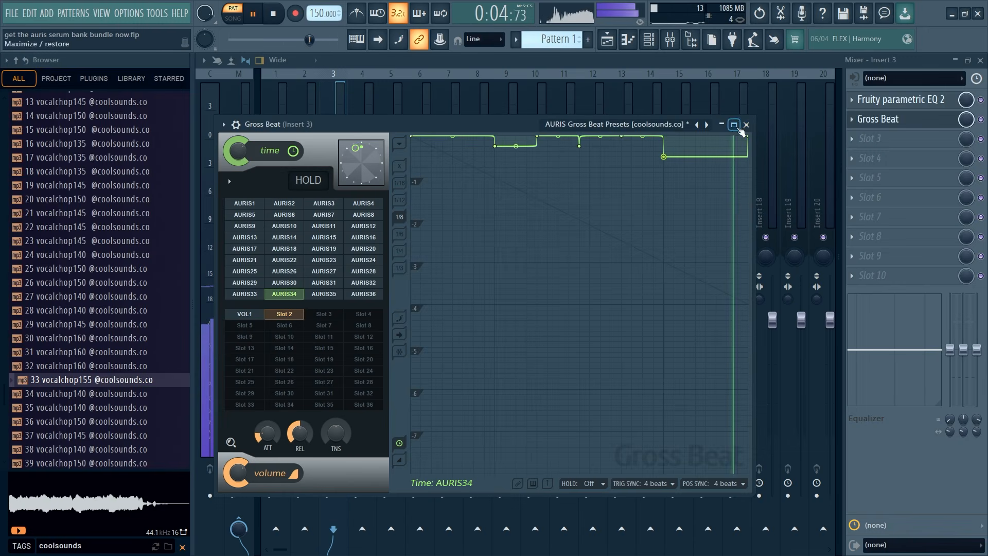
click(746, 124)
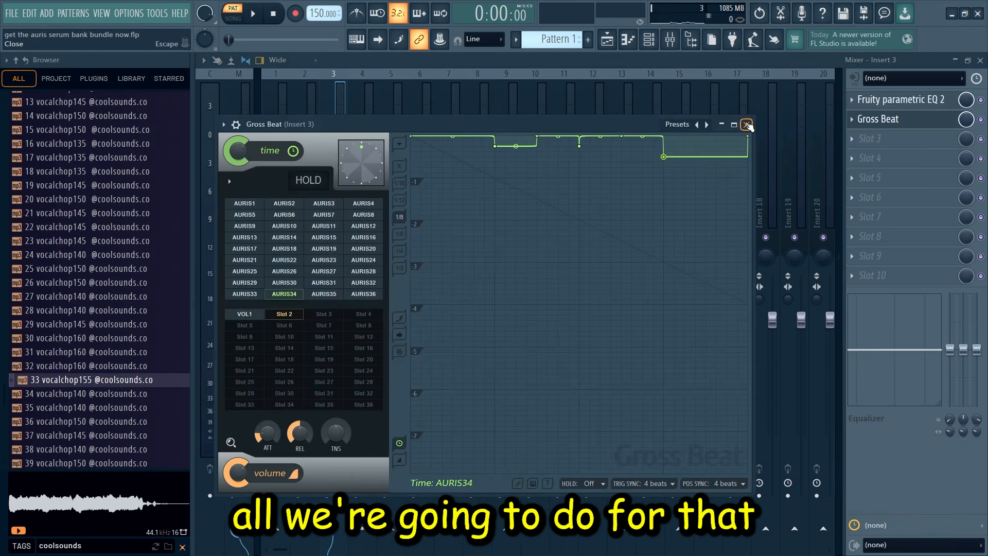
click(746, 124)
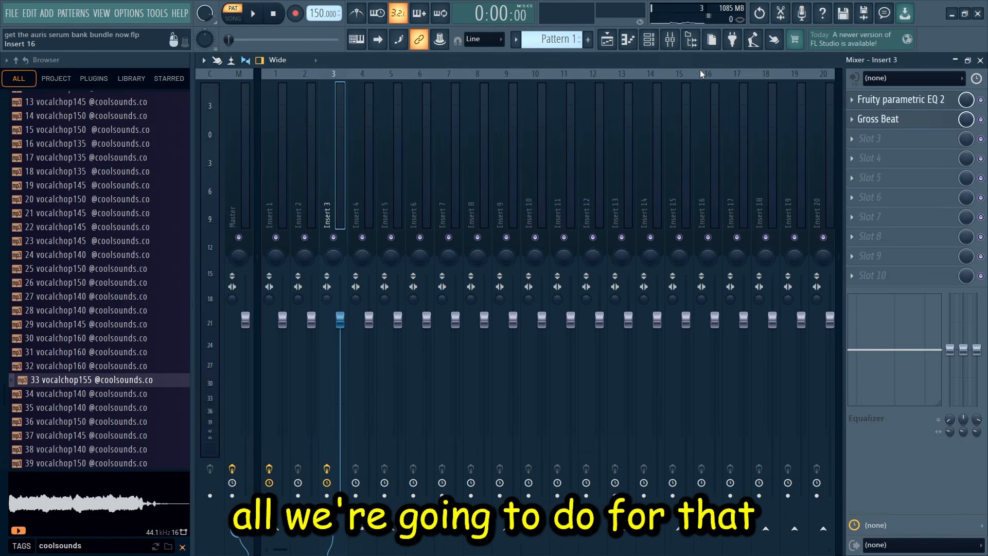
click(674, 47)
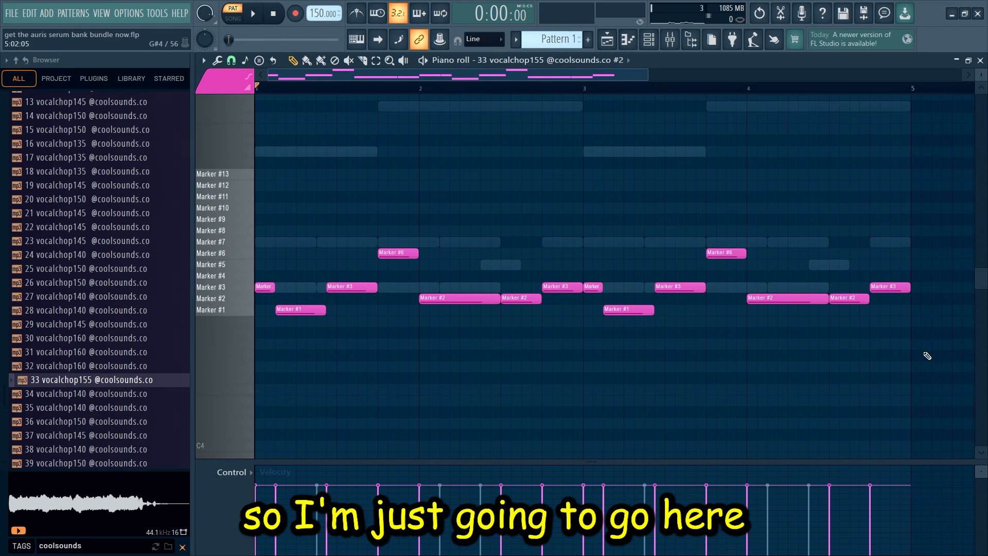
drag(921, 360, 251, 170)
scroll(300, 310, up, 3)
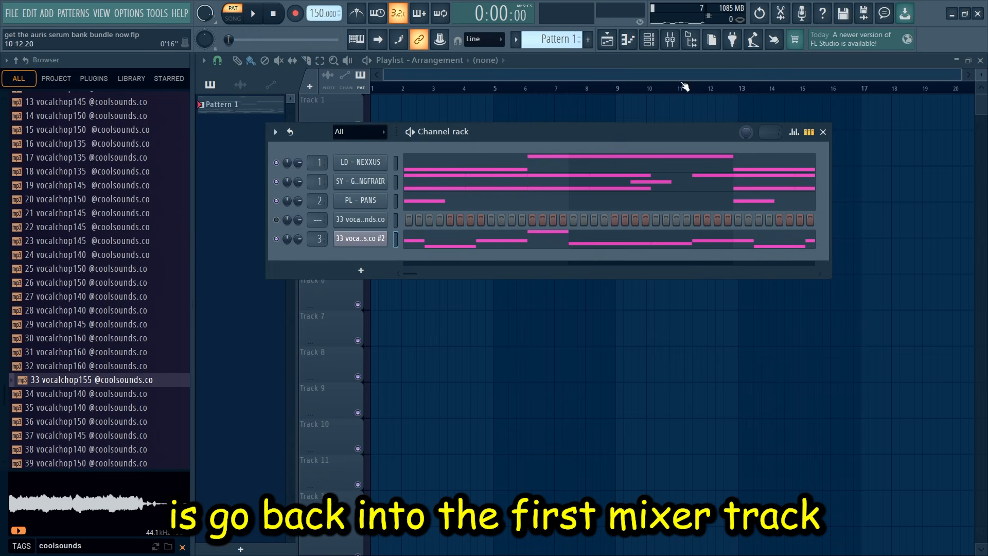
- Add a second Fruity Parametric EQ 2 in the third slot of Insert 1 and dip the highs with band 6 around 11970 Hz
click(672, 41)
click(280, 190)
click(918, 103)
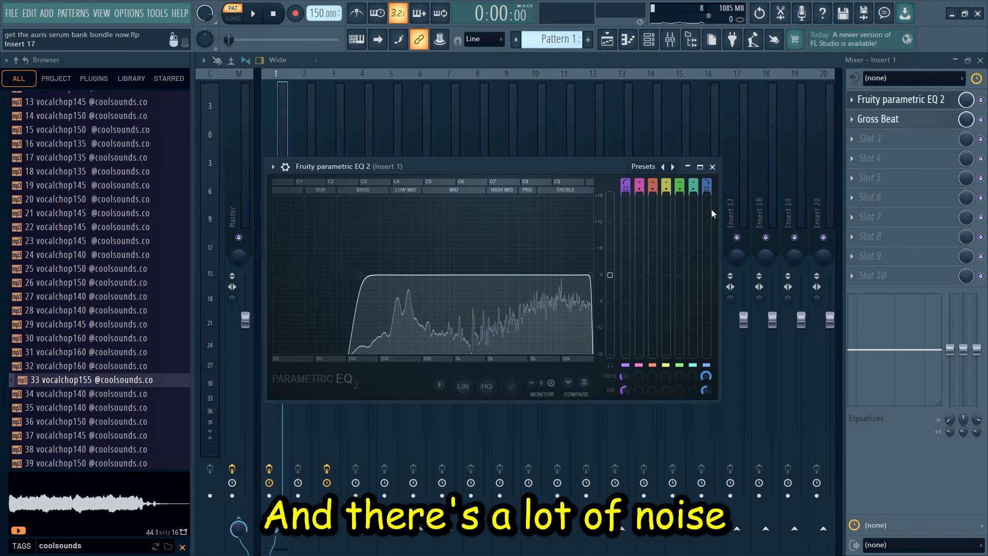
click(883, 139)
click(727, 156)
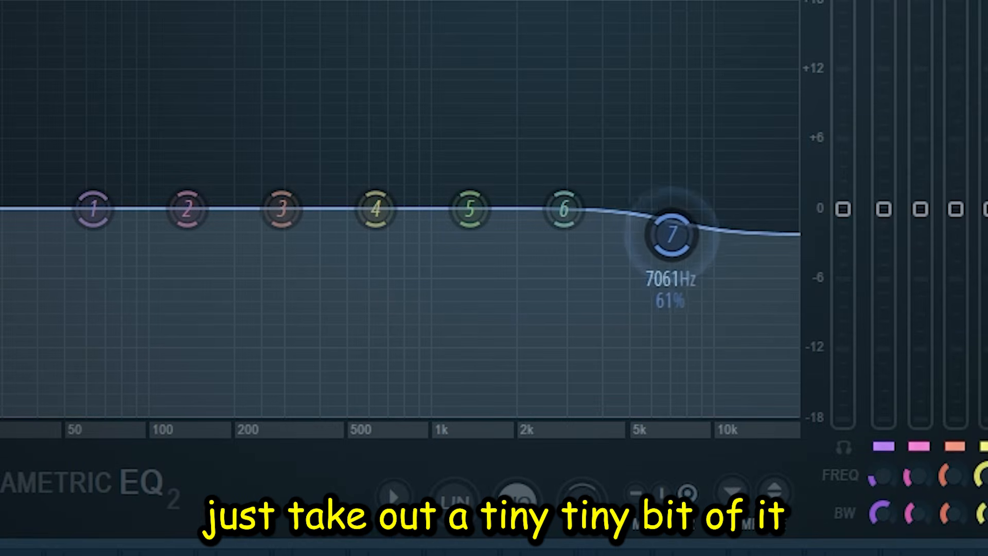
drag(672, 234, 688, 281)
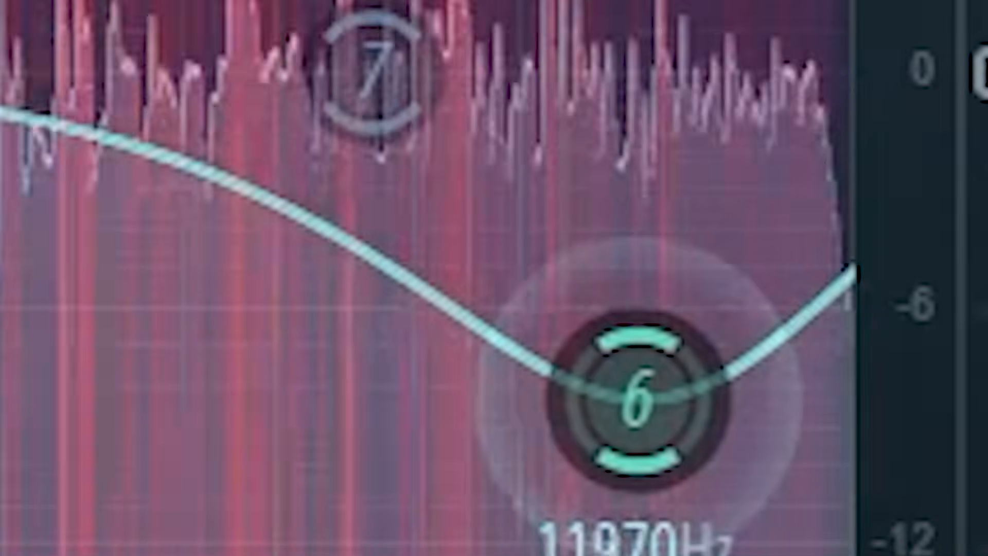
drag(735, 306, 737, 305)
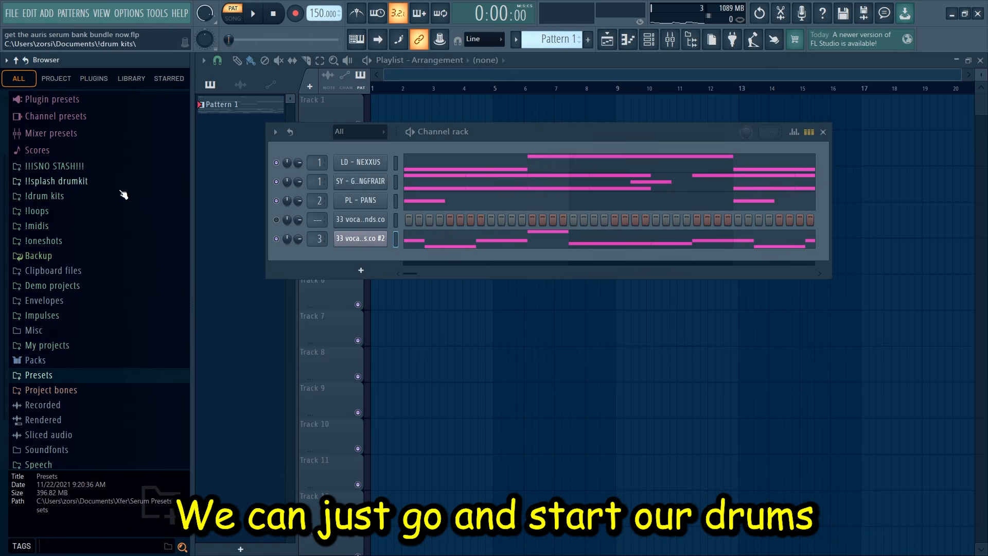
- Open the 808 folder of the LUKRATIVE - SONIX BUNDLE in the drum kits and audition the 808 - JRSEY sample
click(84, 204)
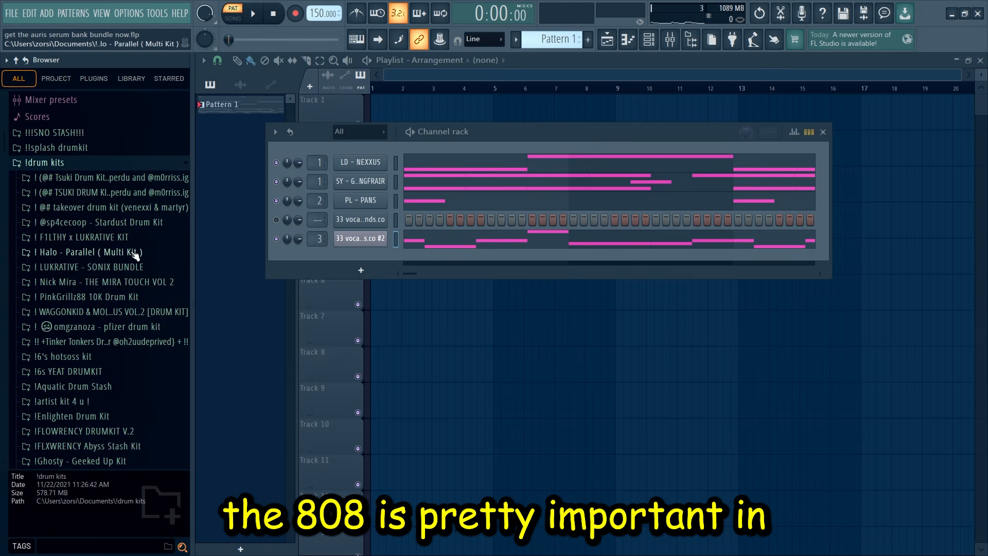
click(131, 271)
click(89, 269)
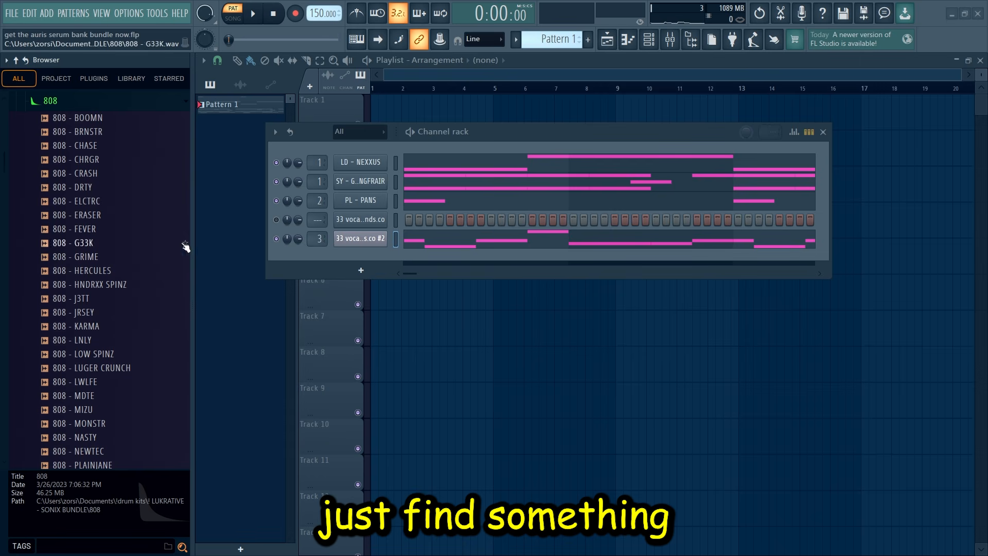
click(105, 314)
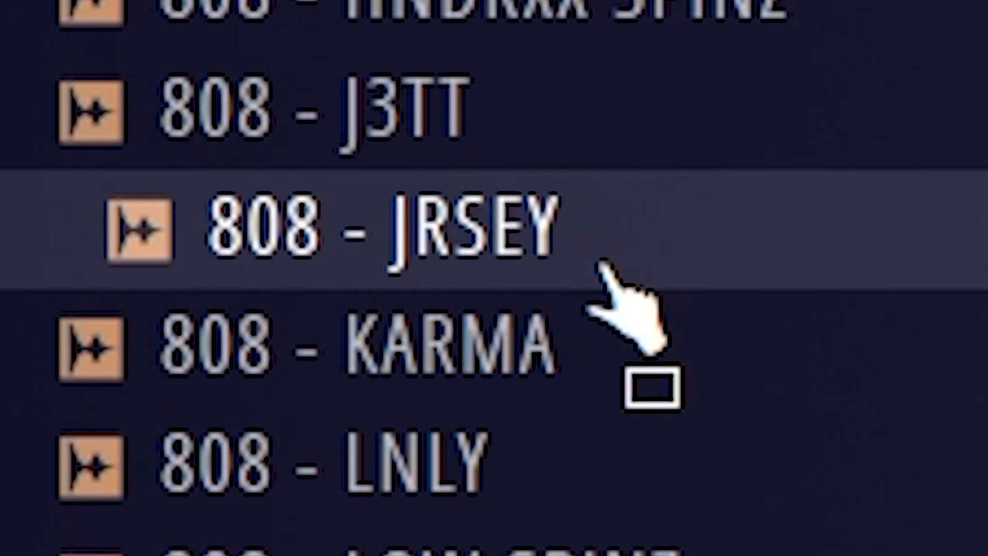
- Load the 808 - JRSEY sample as a new channel and enable Cut self in its channel settings
drag(600, 265, 657, 276)
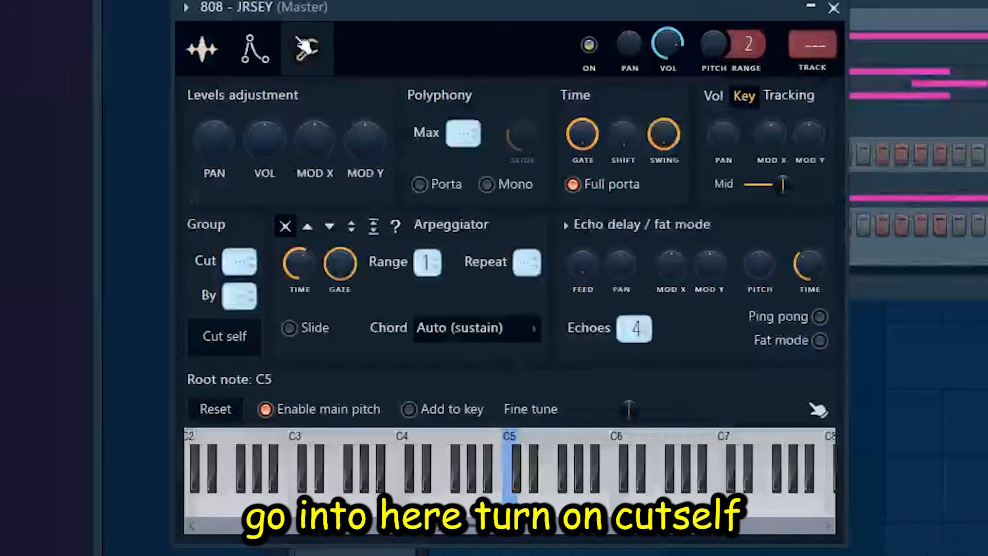
click(834, 9)
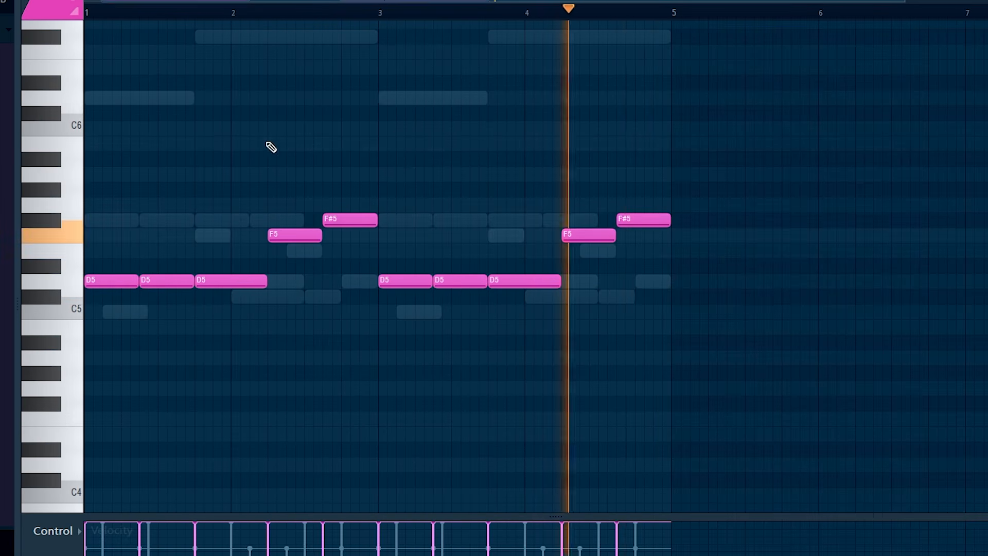
- Examine the 808 bassline's D5, F5 and F#5 notes and compare them with the SY - GASPINGFRAIR melody notes
drag(269, 148, 496, 152)
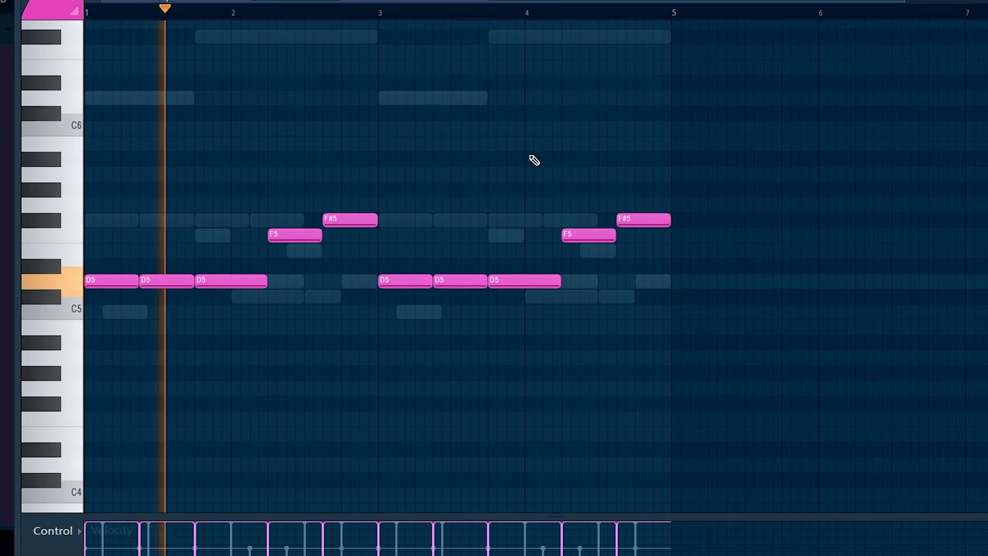
scroll(300, 332, up, 3)
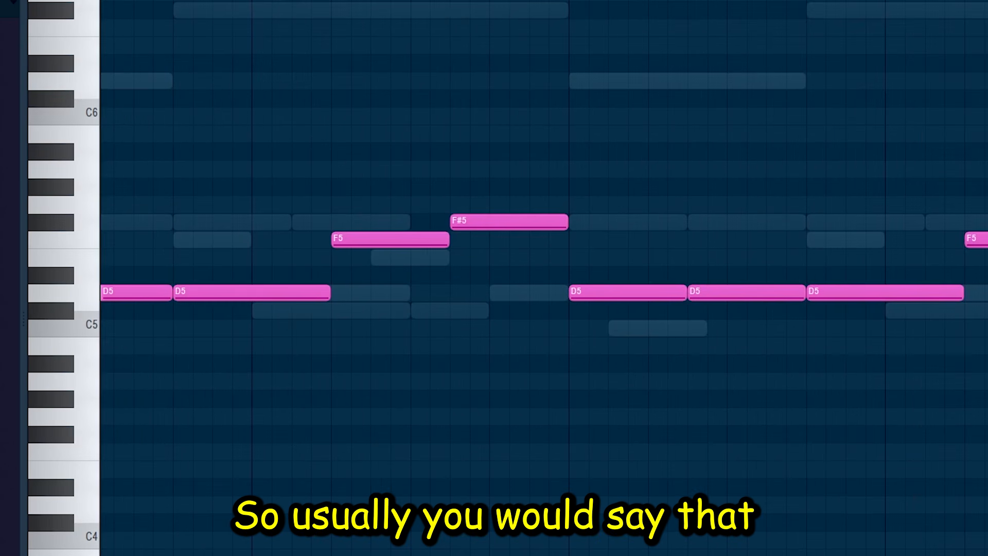
drag(296, 1, 272, 1)
drag(498, 323, 110, 283)
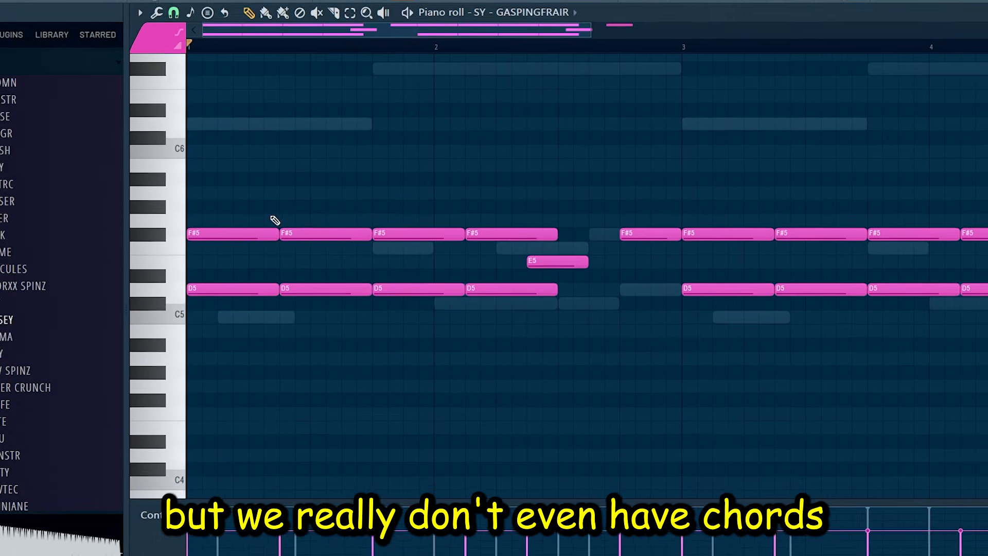
drag(246, 181, 509, 317)
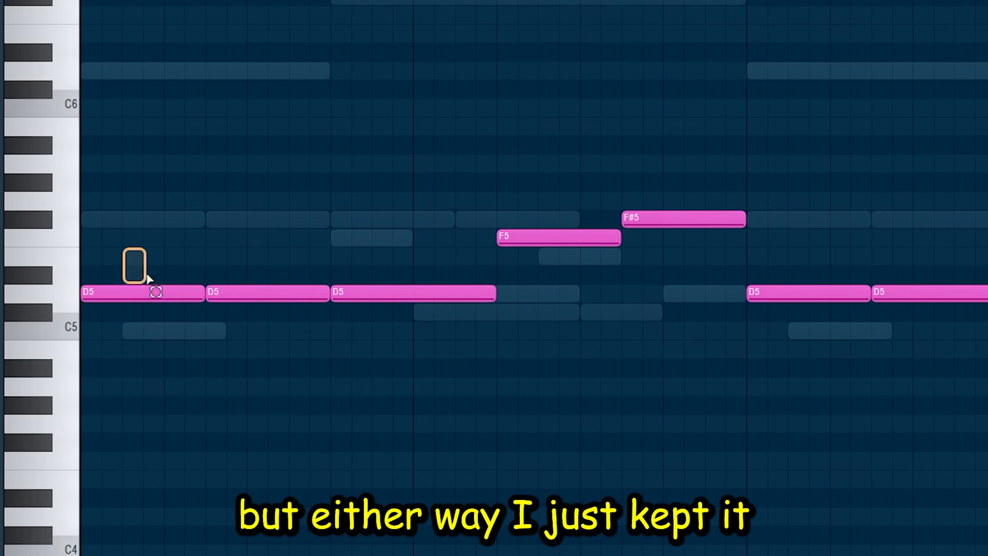
drag(147, 278, 560, 333)
drag(677, 194, 717, 267)
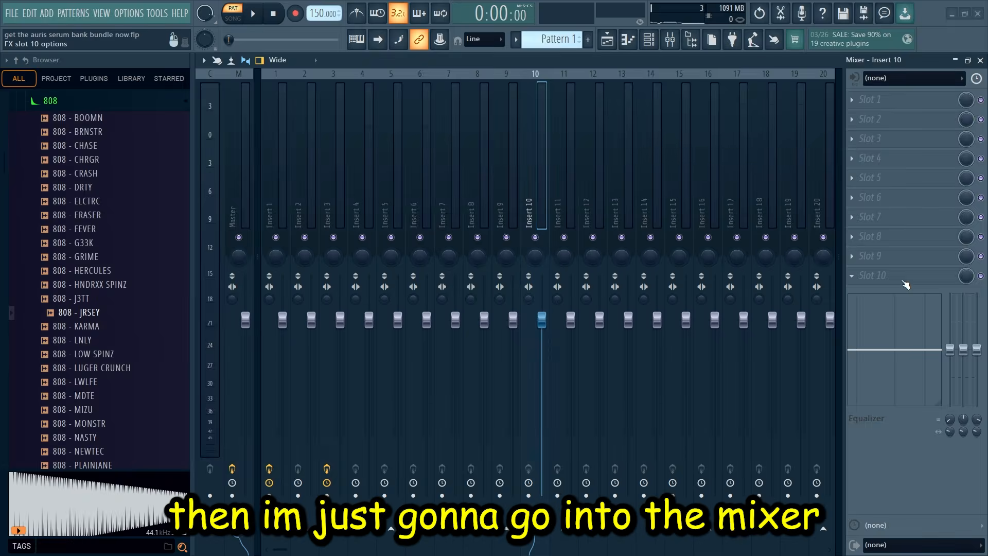
- Add Fruity Soft Clipper to slot 10 of Insert 10 and adjust its threshold
click(854, 276)
click(573, 316)
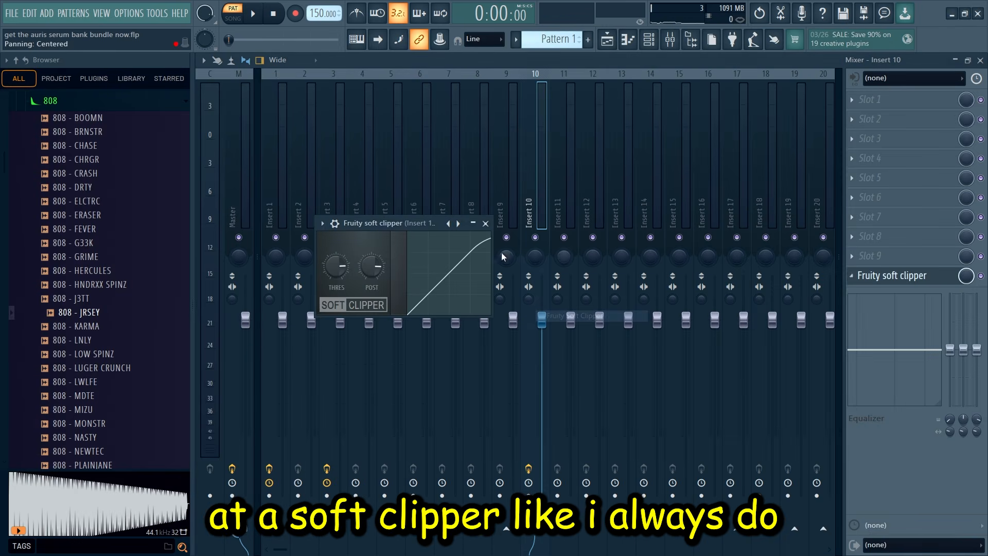
drag(344, 273, 344, 247)
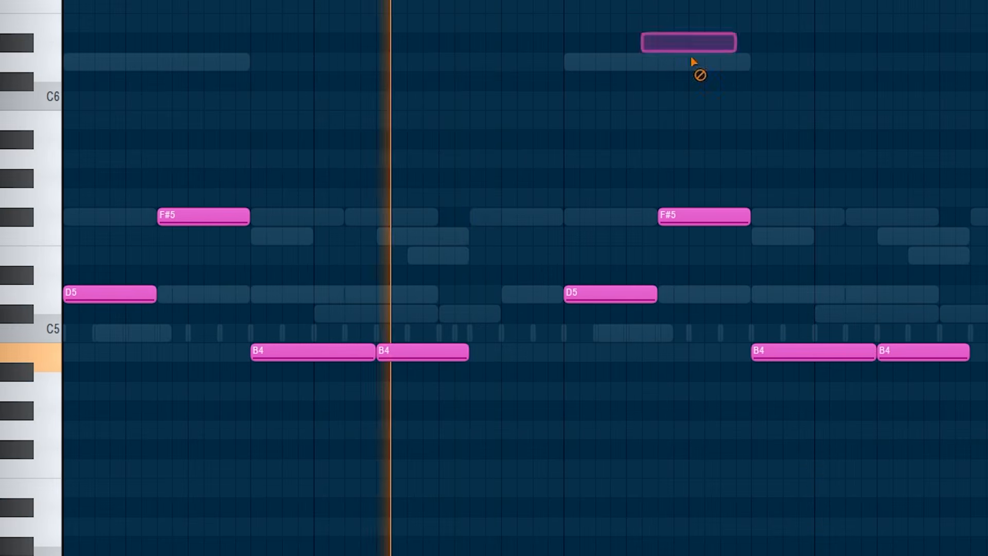
drag(697, 70, 733, 84)
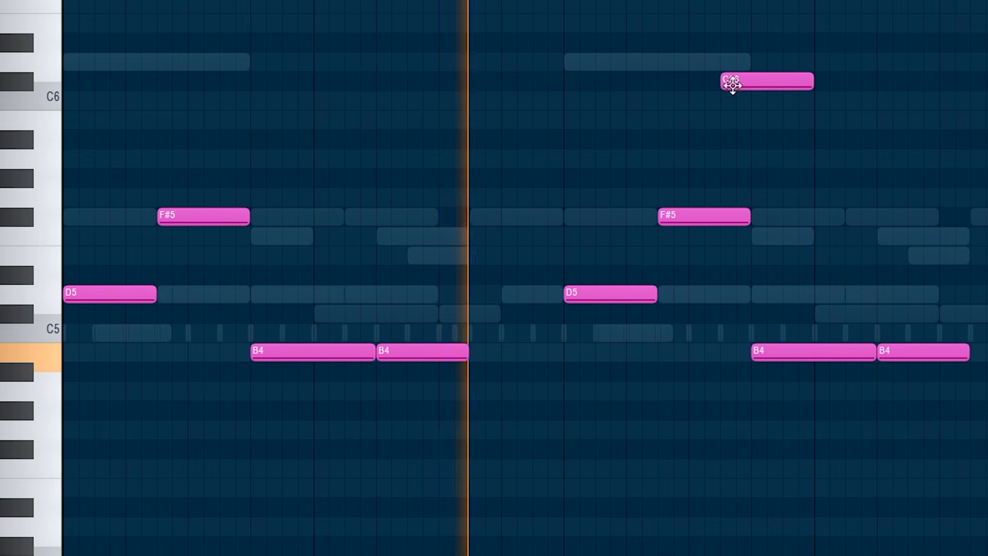
right_click(741, 82)
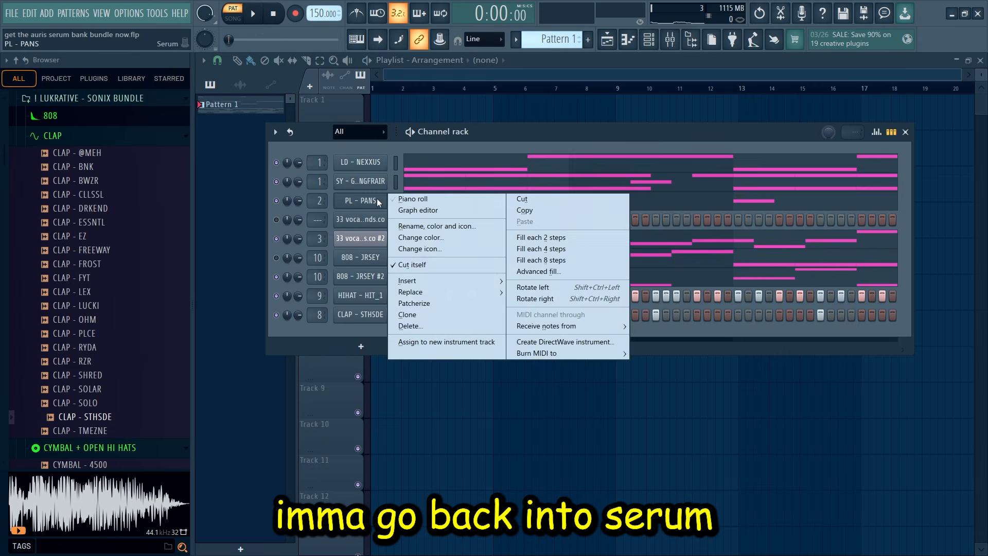
- Clone the PL - PANS channel for the LD - YOUNGER preset and begin its melody with F#5 and a shorter F#6 note
click(493, 219)
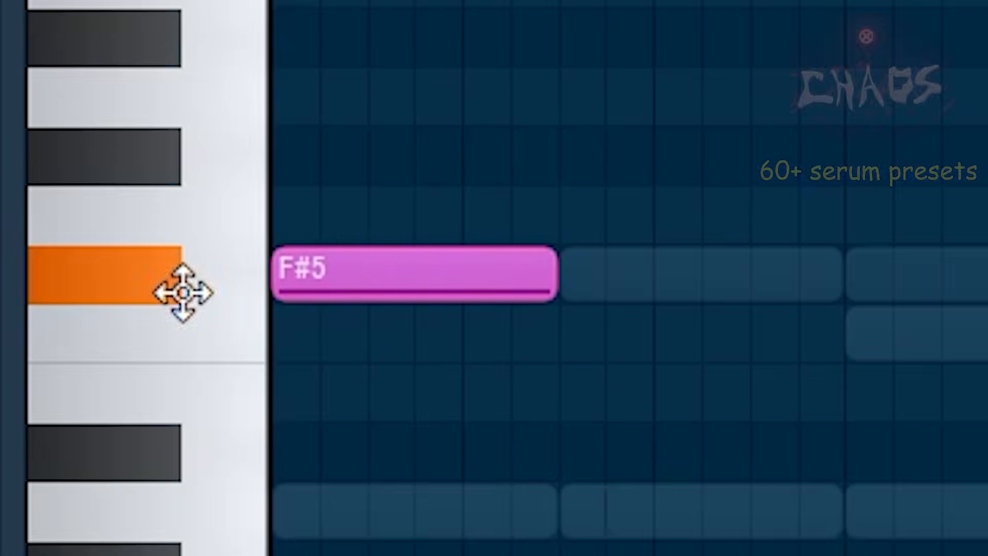
drag(180, 288, 904, 315)
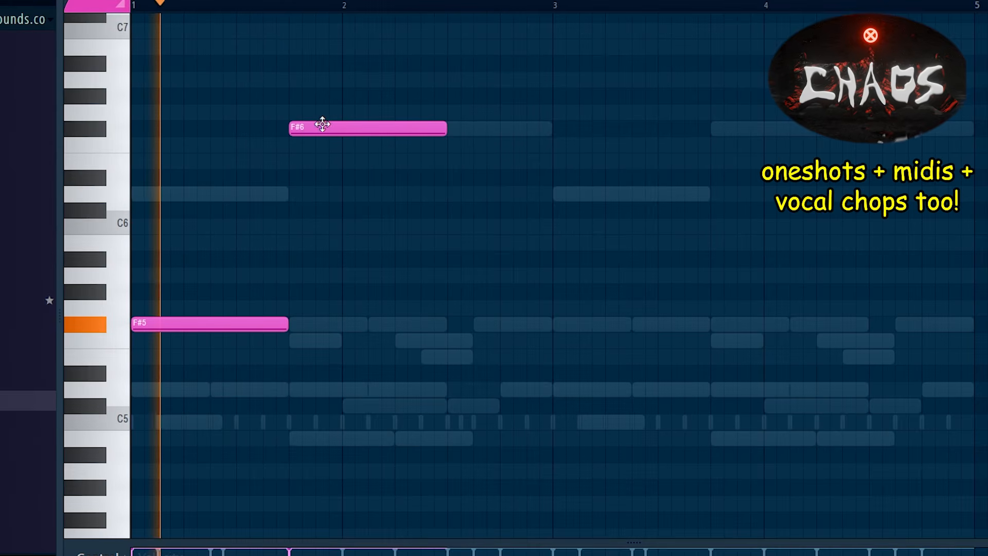
drag(432, 132, 380, 132)
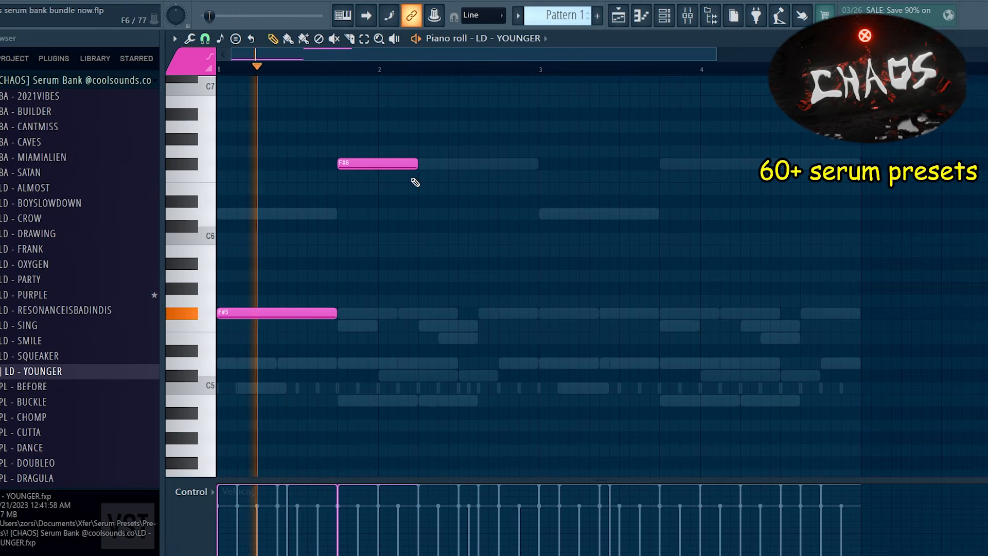
- Complete the two-bar LD - YOUNGER melody with a B5 note followed by a short D6 at the end of bar 2
click(425, 250)
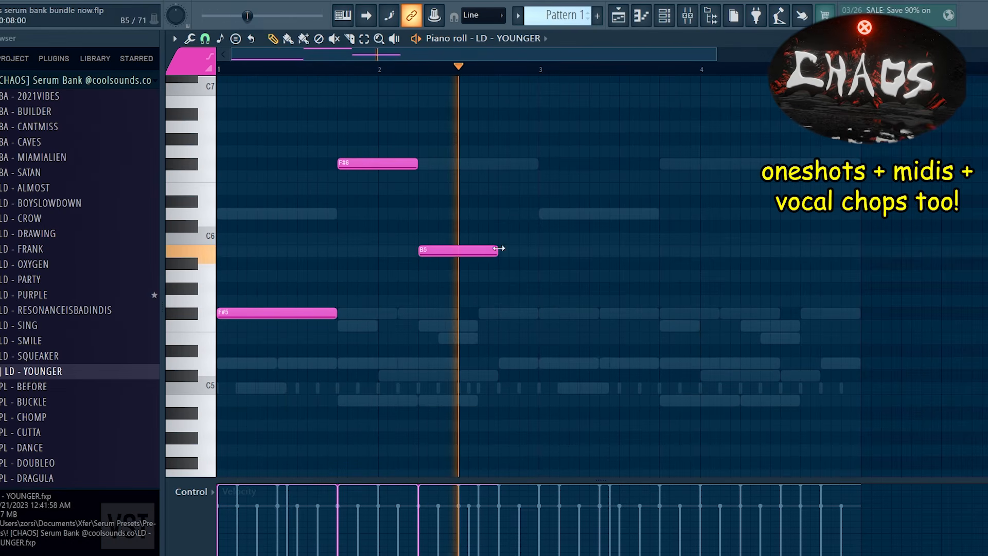
click(505, 213)
drag(574, 213, 538, 217)
click(563, 214)
right_click(563, 215)
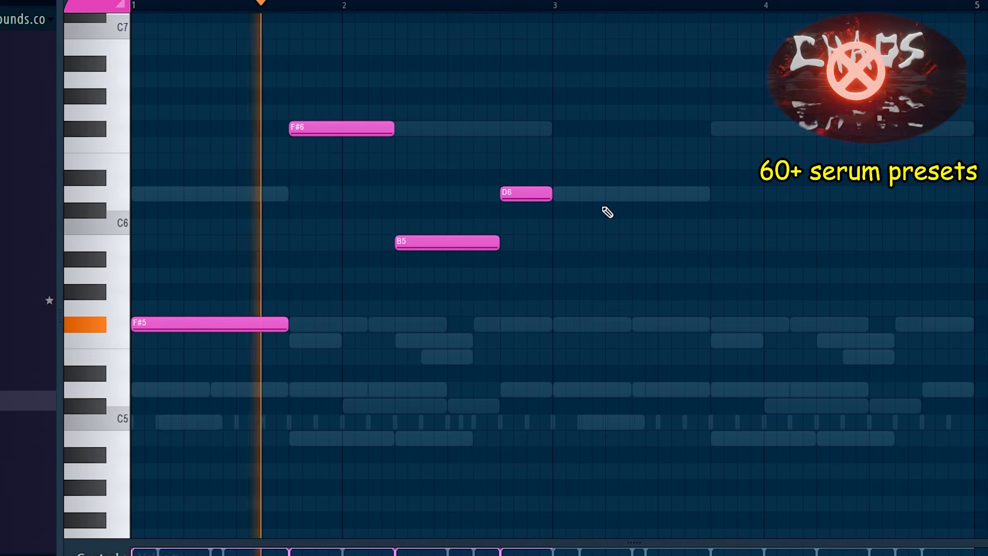
- Duplicate the two-bar LD - YOUNGER melody into bars 3 and 4, deleting the stray extra notes
key(ctrl+b)
click(623, 211)
right_click(640, 212)
click(745, 227)
right_click(760, 230)
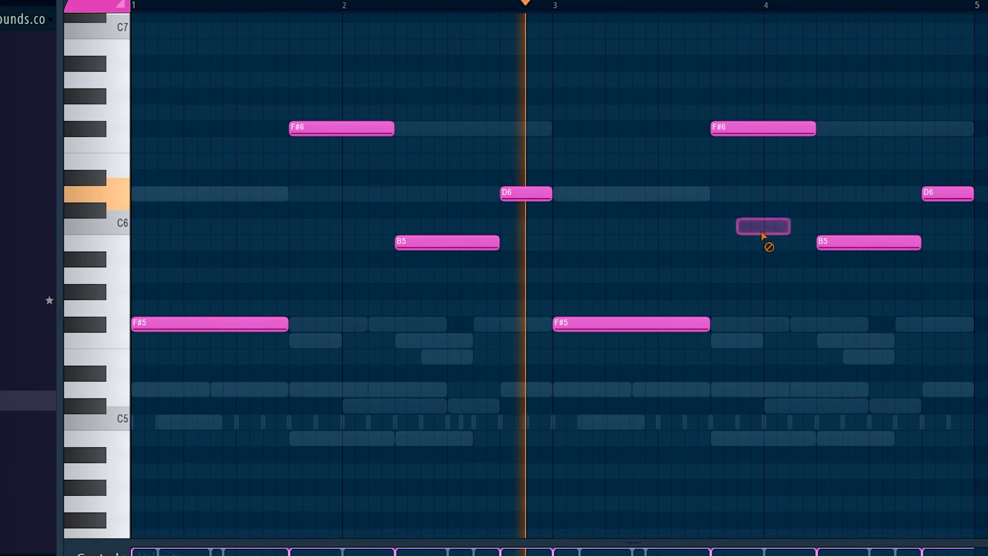
right_click(483, 110)
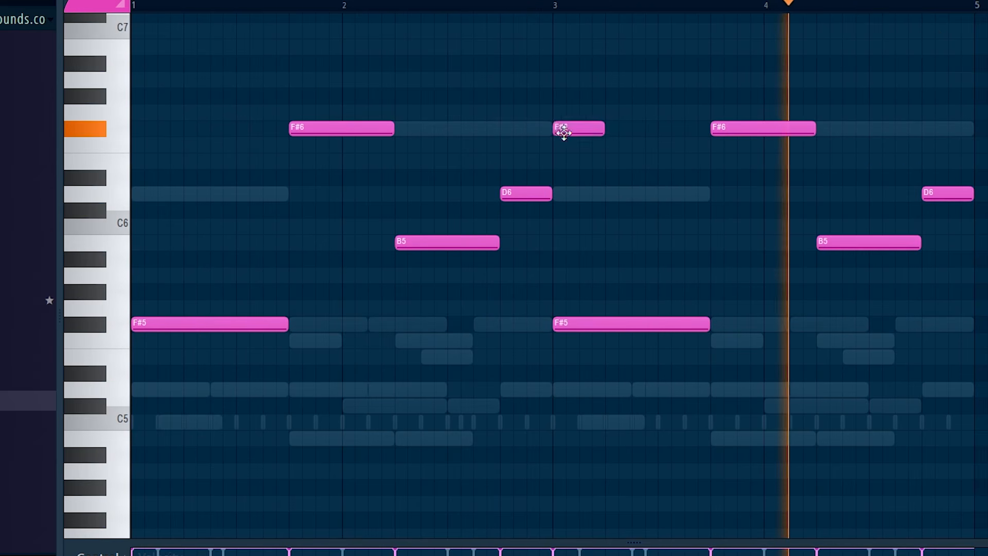
right_click(563, 131)
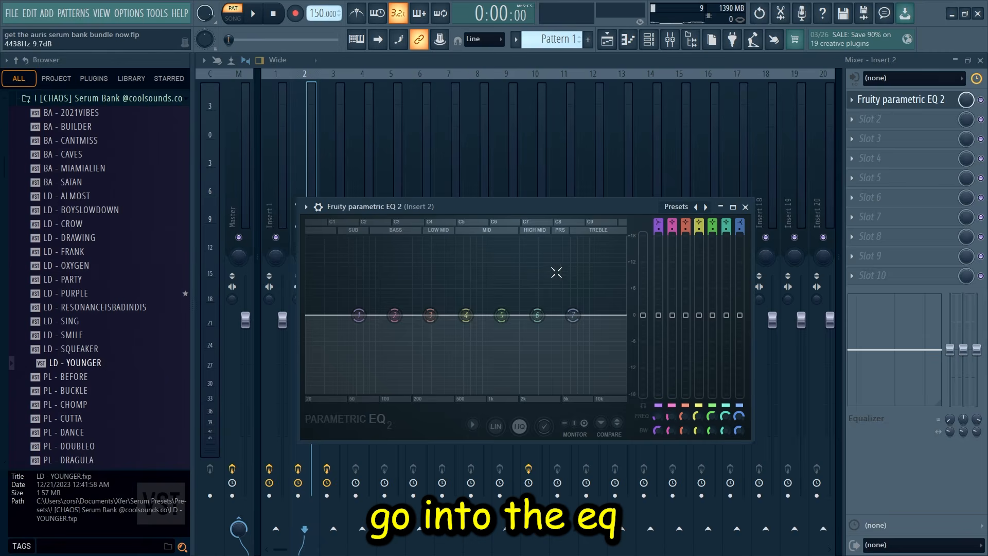
- Adjust band 5 of Fruity Parametric EQ 2 on Insert 2 and lower the volume of the second vocal chop channel
drag(501, 315, 503, 318)
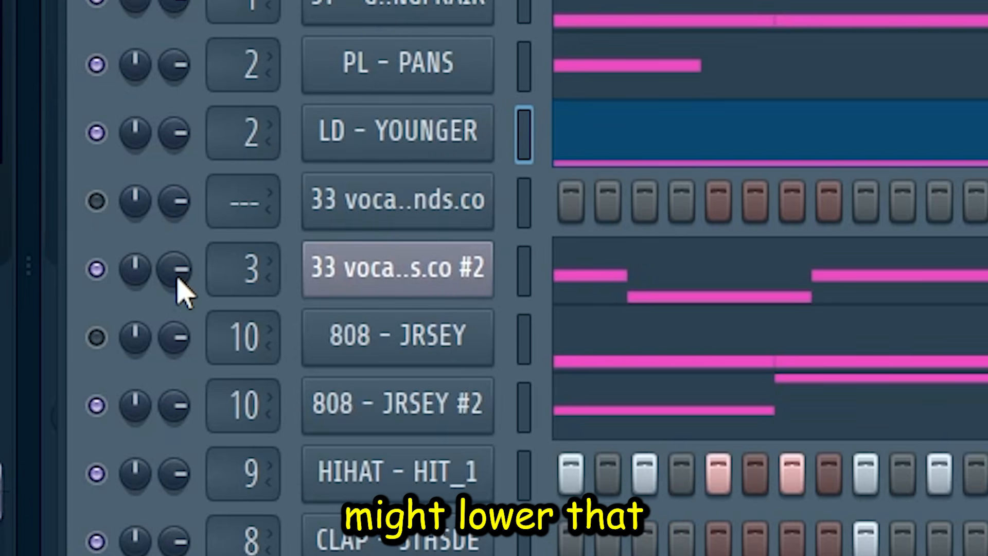
drag(176, 276, 176, 289)
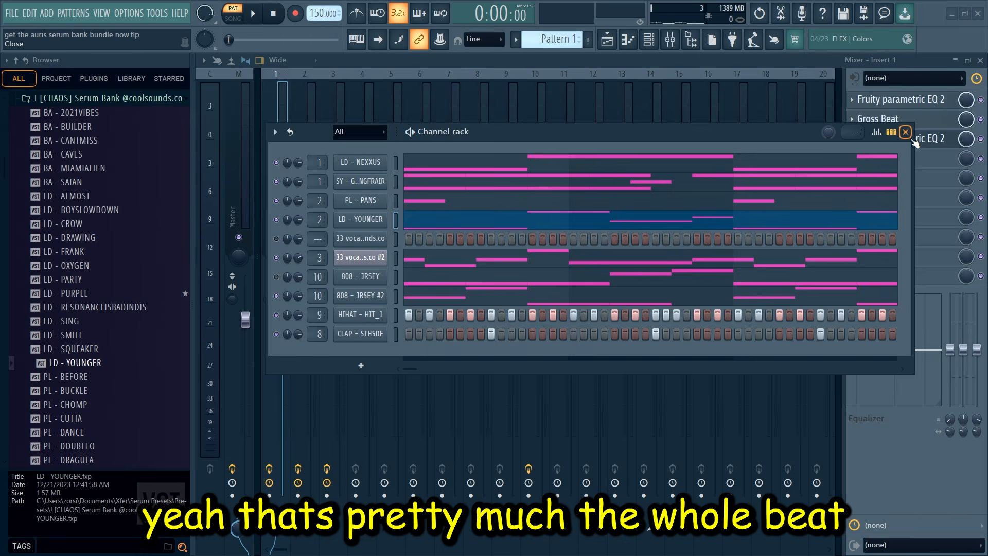
click(904, 131)
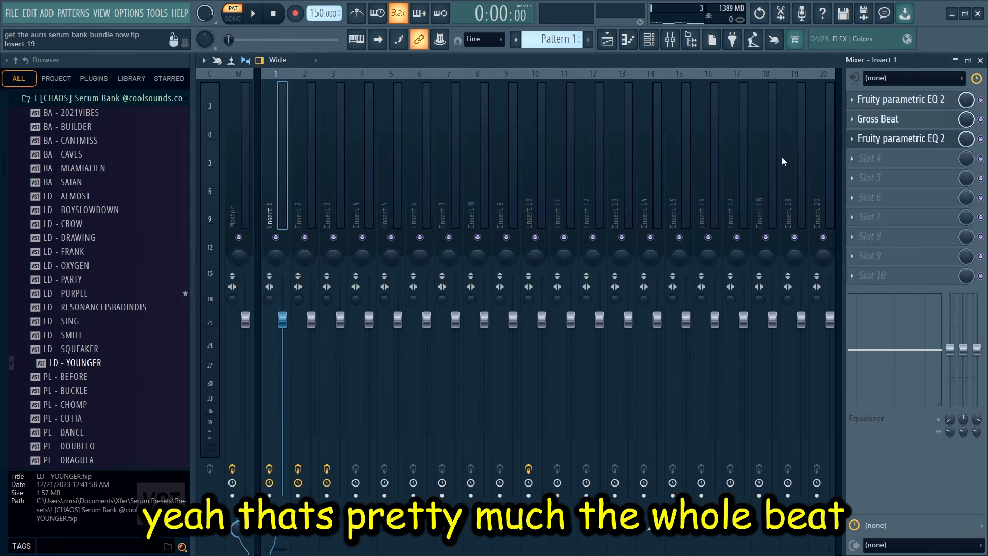
- Check the Master's Fruity Soft Clipper and boost its mixer EQ by 2.1 dB at 1.5k and 3.1 dB at 8.0k
click(249, 194)
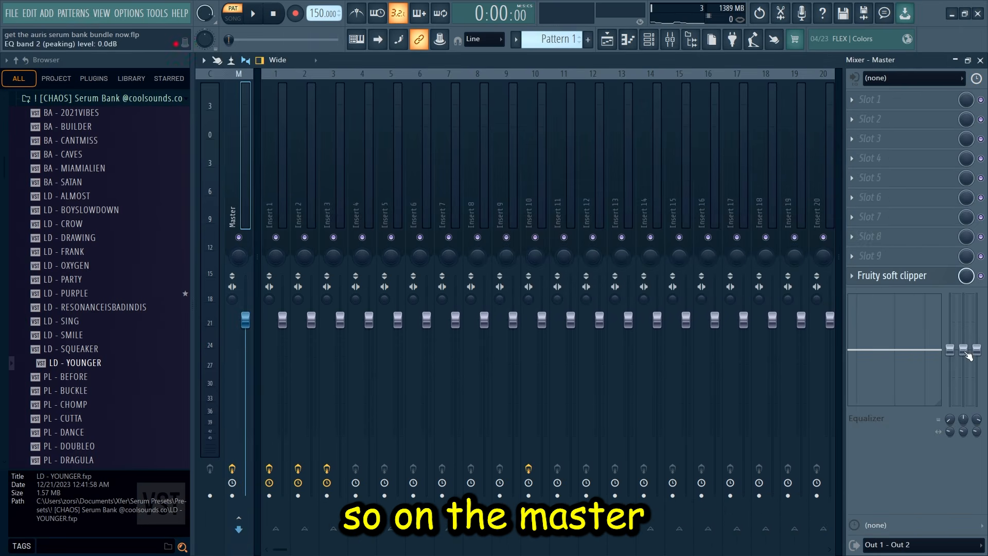
click(898, 278)
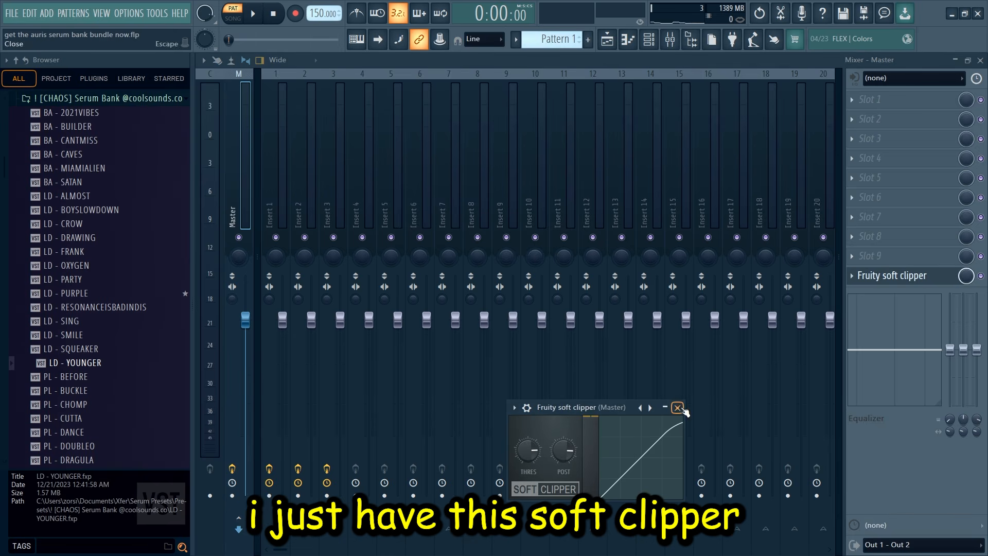
drag(963, 349, 963, 343)
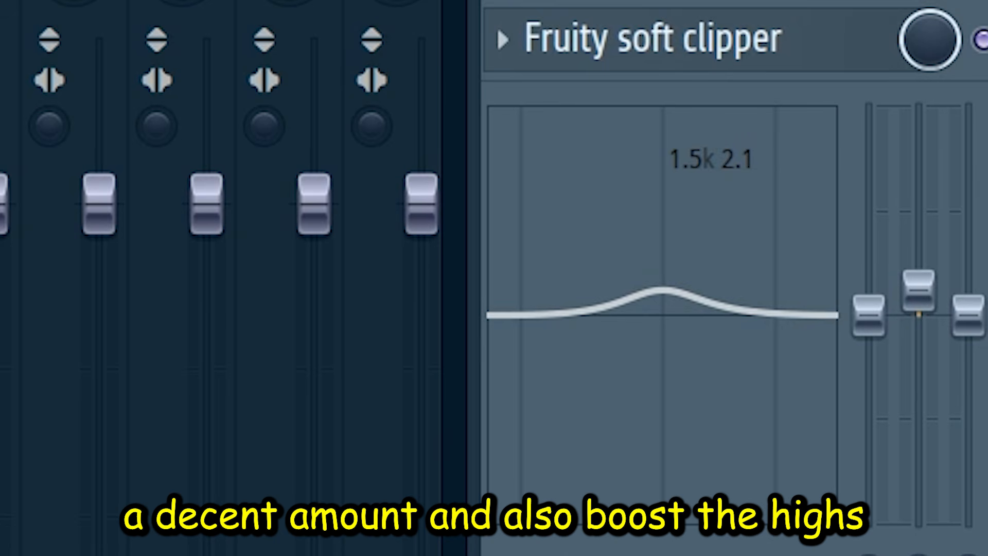
drag(968, 282, 968, 278)
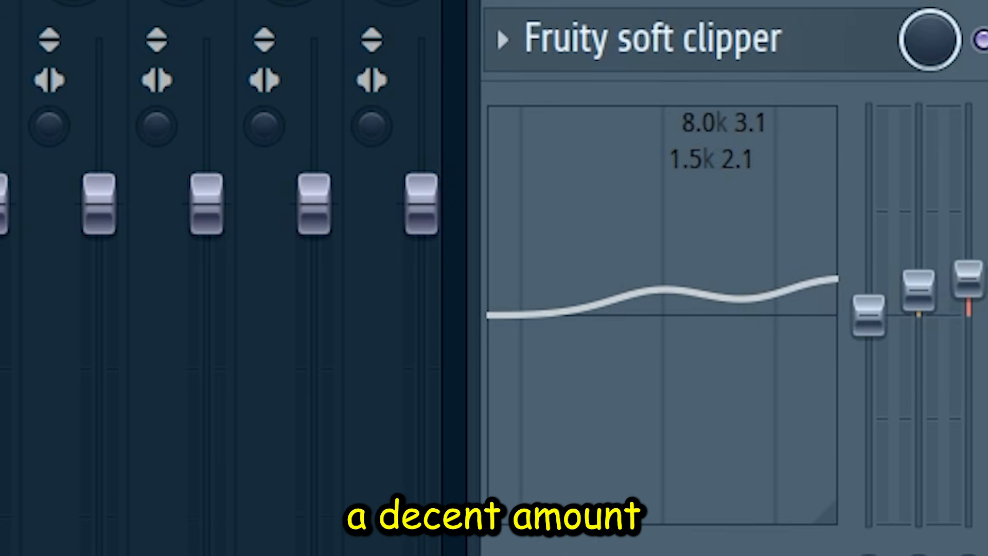
drag(834, 278, 833, 282)
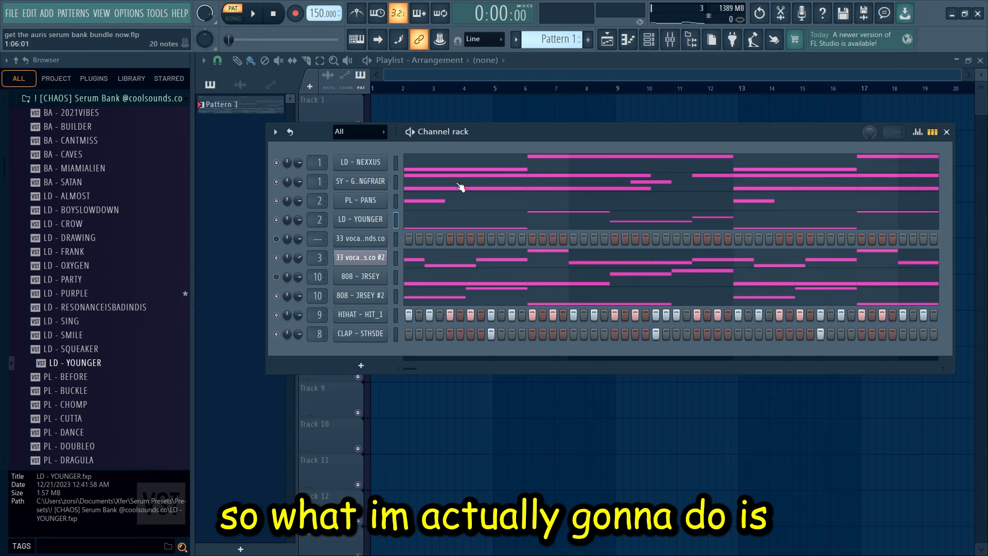
- Replace the SY - GASPINGFRAIR preset with SY - FREEPIZZAA from the AURIS Serum bank and play back the beat
click(428, 187)
scroll(433, 195, down, 1)
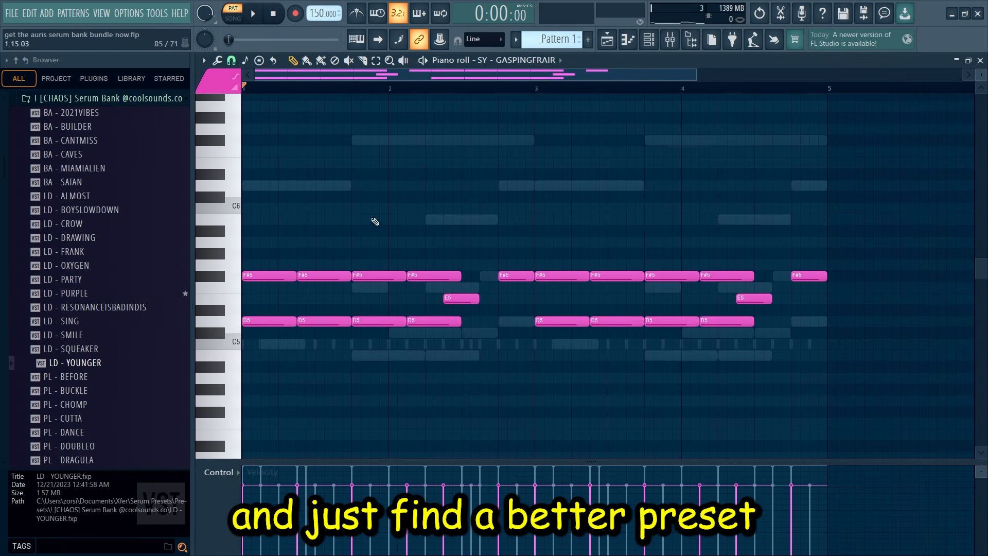
scroll(118, 283, down, 2)
scroll(114, 302, up, 4)
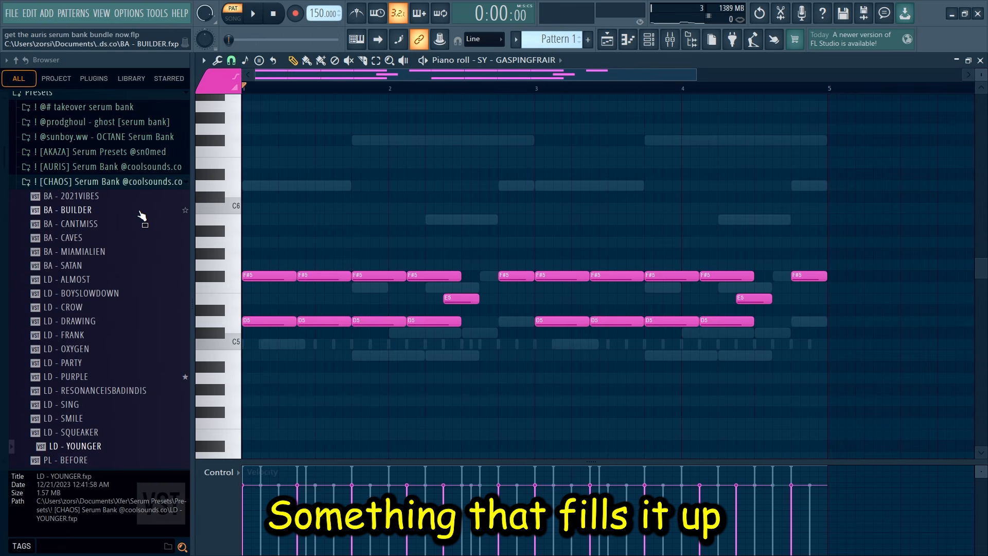
scroll(142, 215, down, 2)
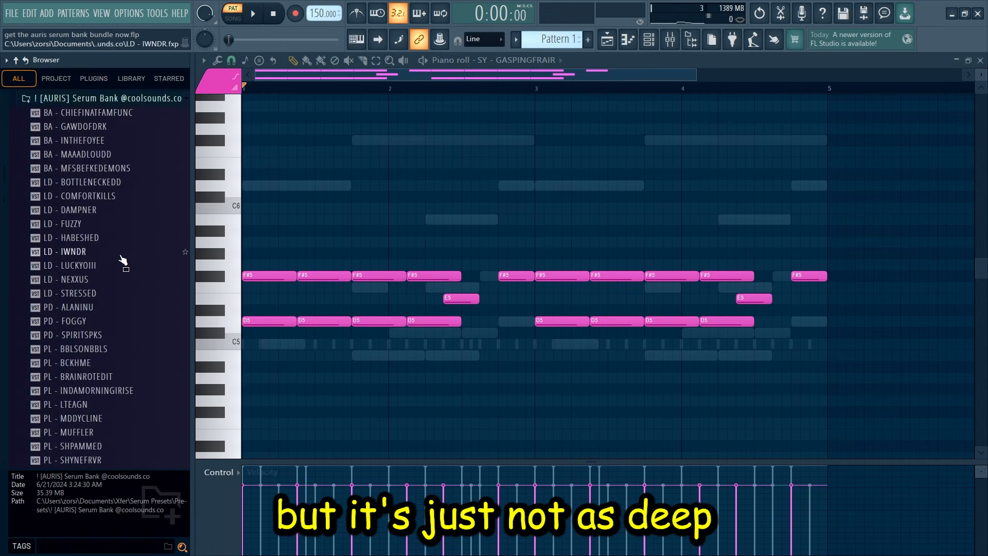
scroll(123, 263, down, 5)
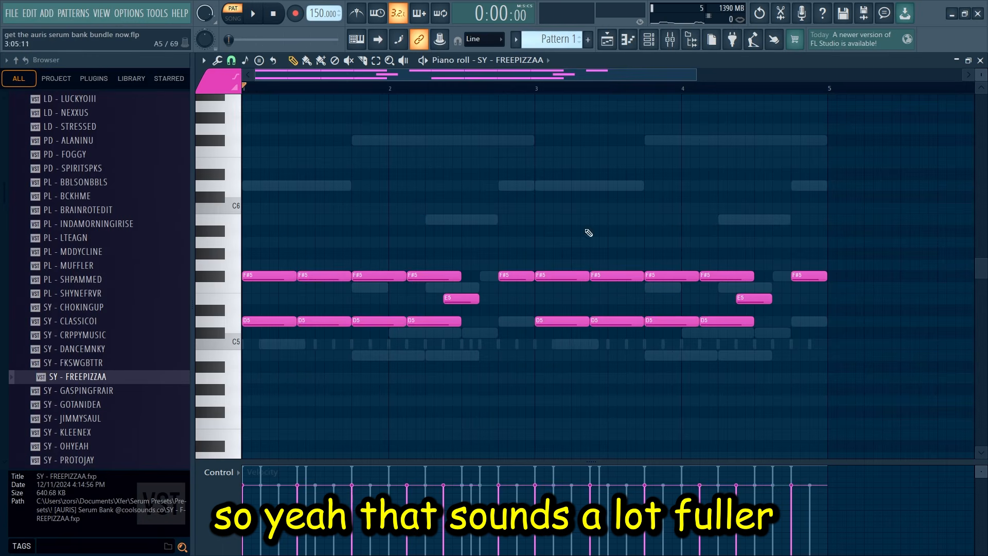
click(686, 39)
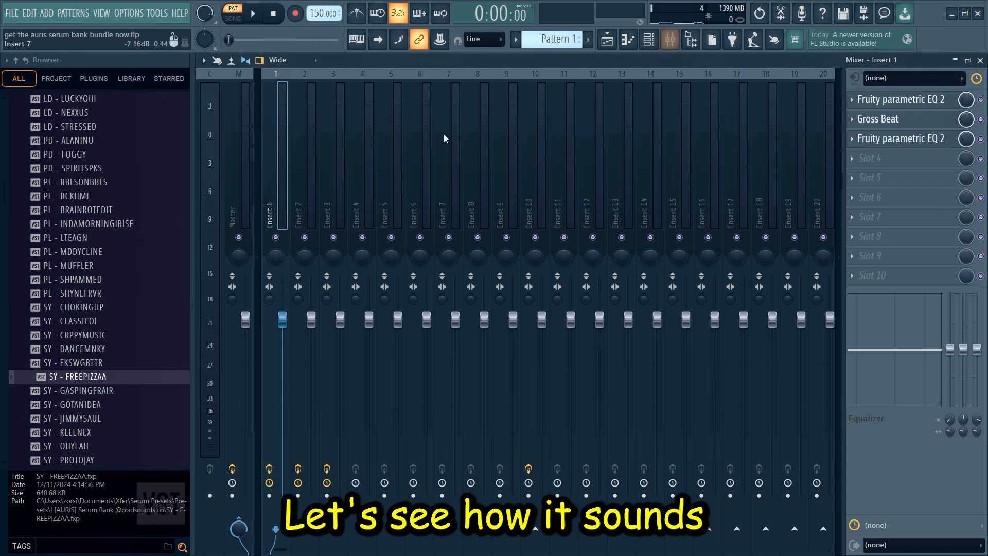
click(650, 45)
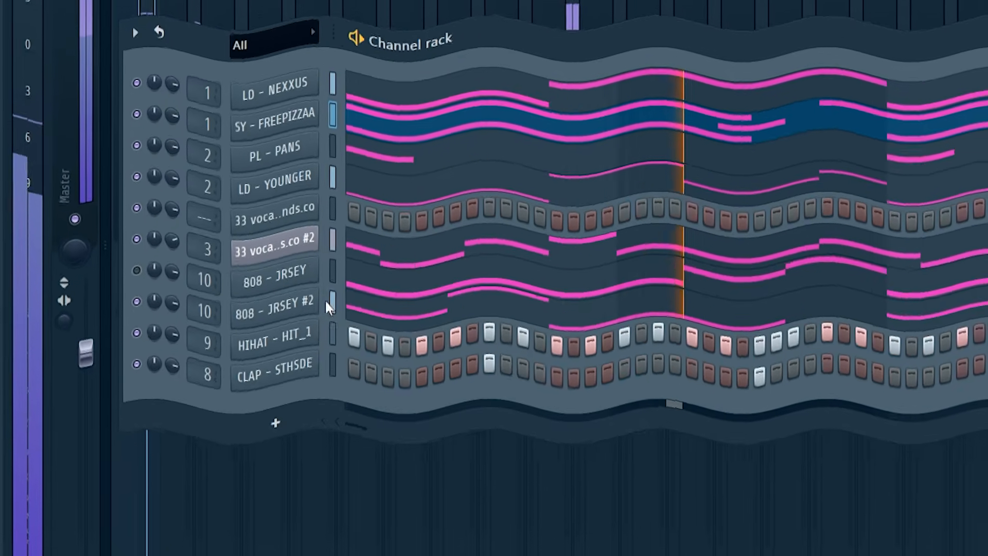